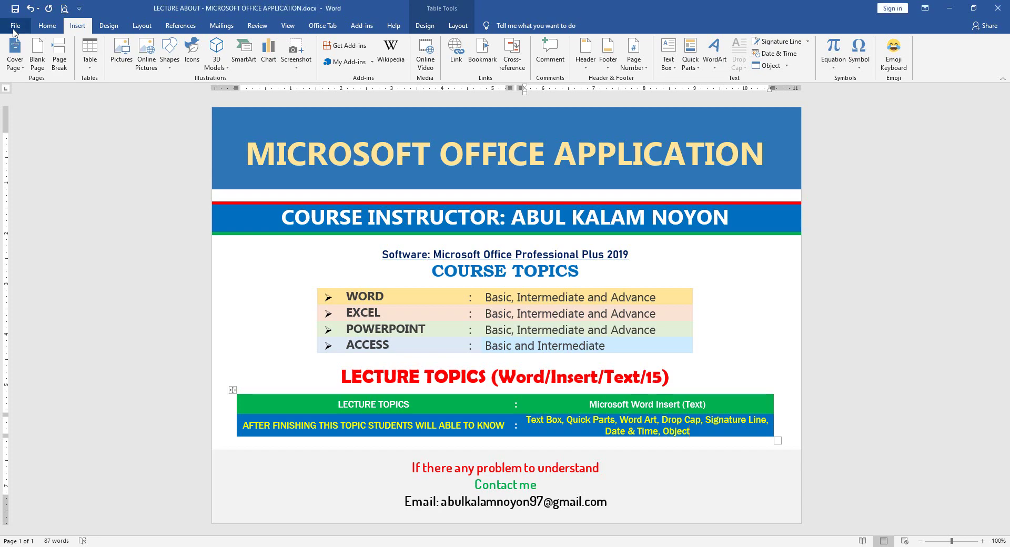
- Create a new blank document, Document5, ready for inserting content
left_click(15, 25)
left_click(145, 118)
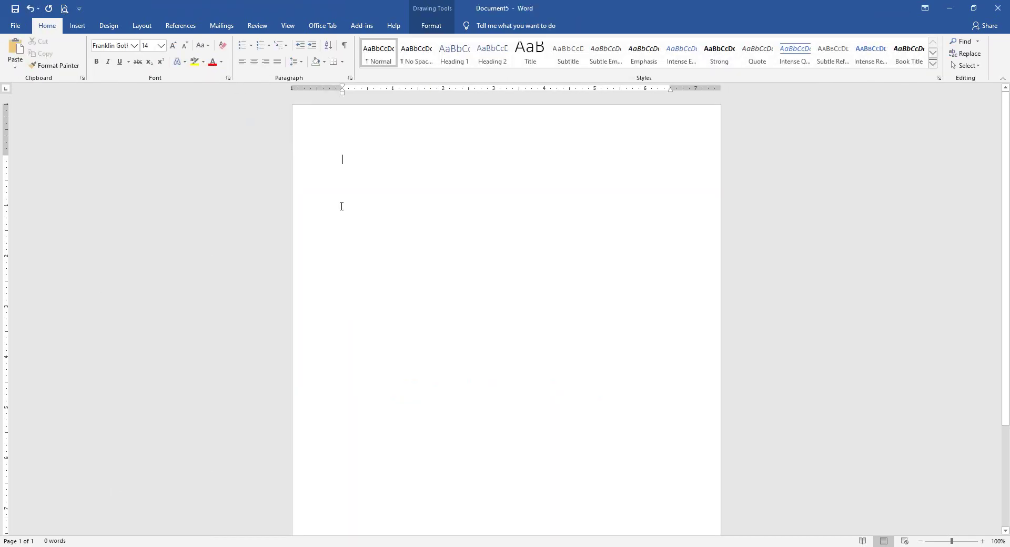
left_click(79, 28)
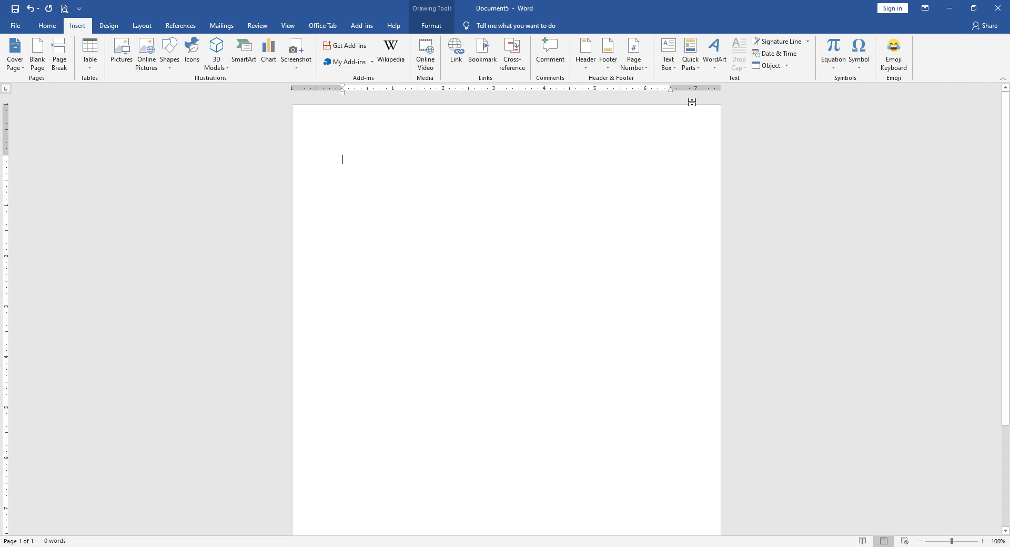
- Insert a Banded Sidebar text box and move it up and left on the page
left_click(668, 57)
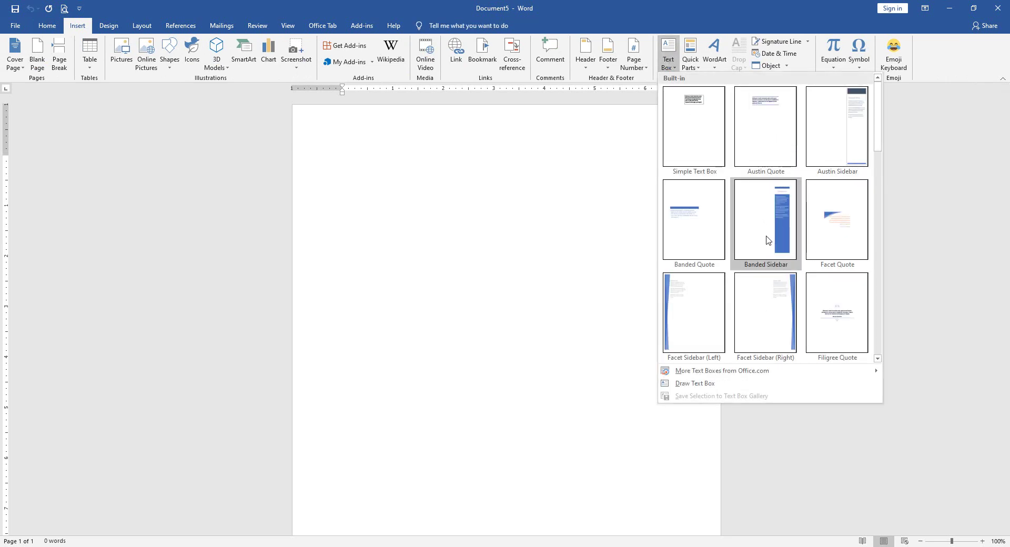
left_click(772, 214)
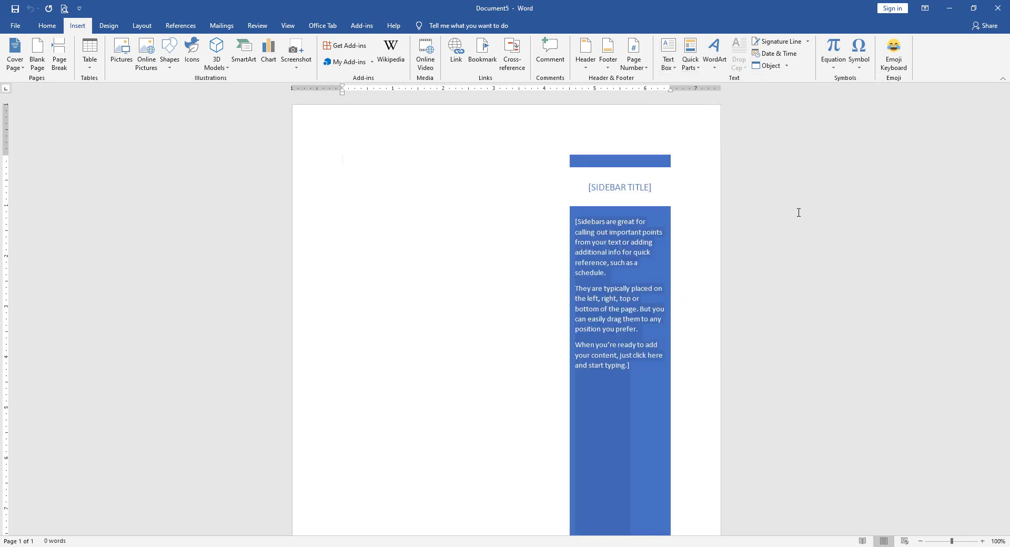
left_click(618, 161)
left_click_drag(652, 149, 635, 134)
left_click(601, 196)
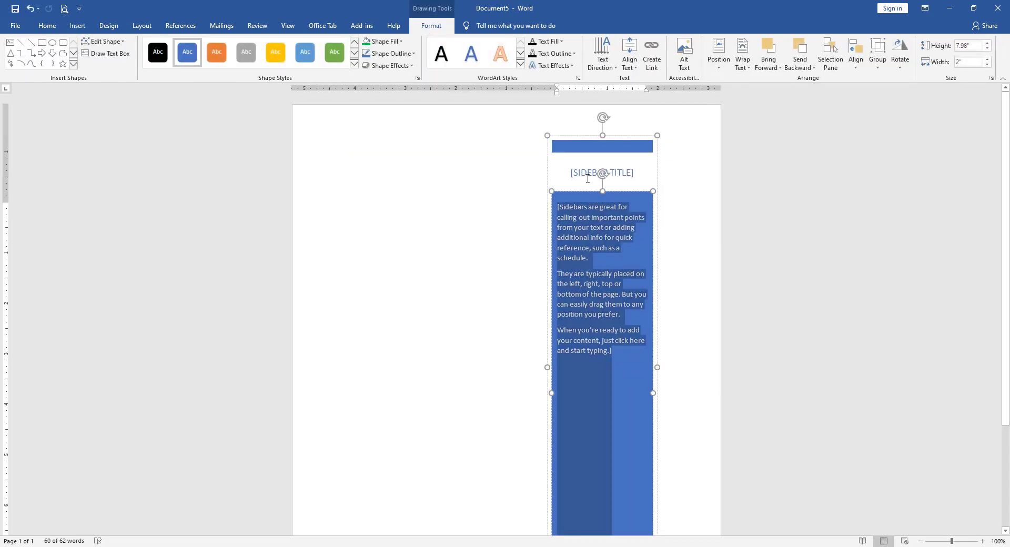
left_click(588, 177)
left_click_drag(630, 153, 646, 162)
- Fill the sidebar's top bar light green
left_click(569, 146)
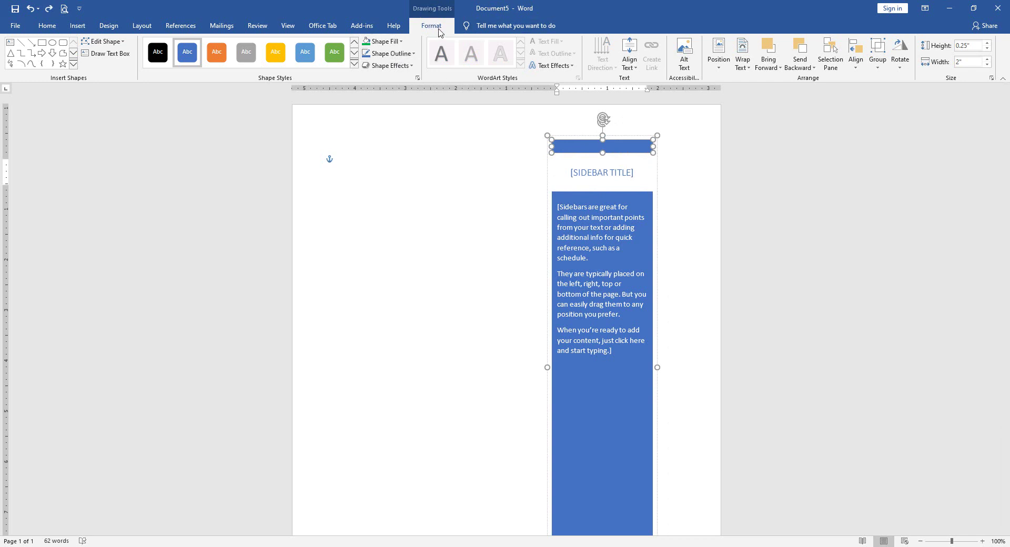
left_click(387, 46)
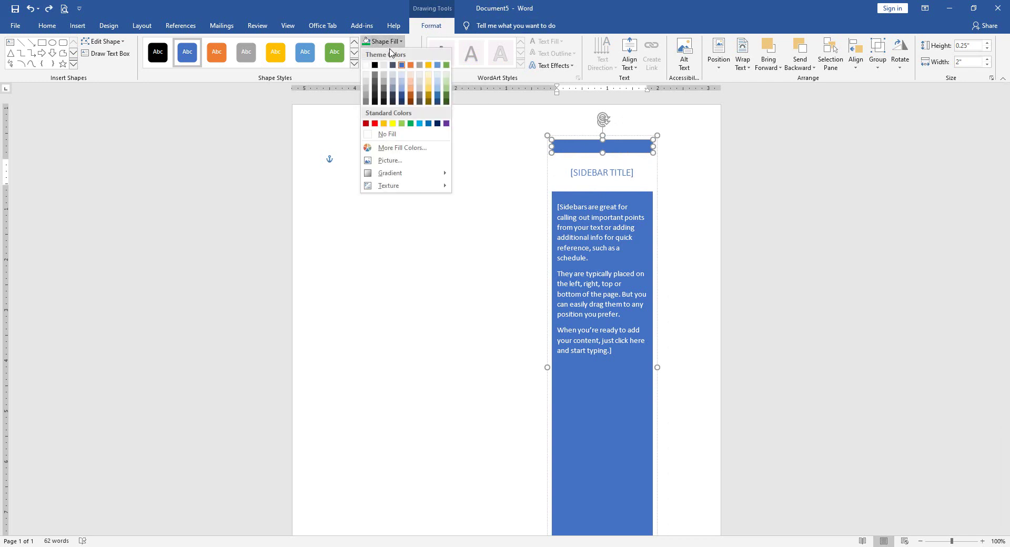
left_click(402, 123)
- Colour the sidebar's title text red
left_click(583, 176)
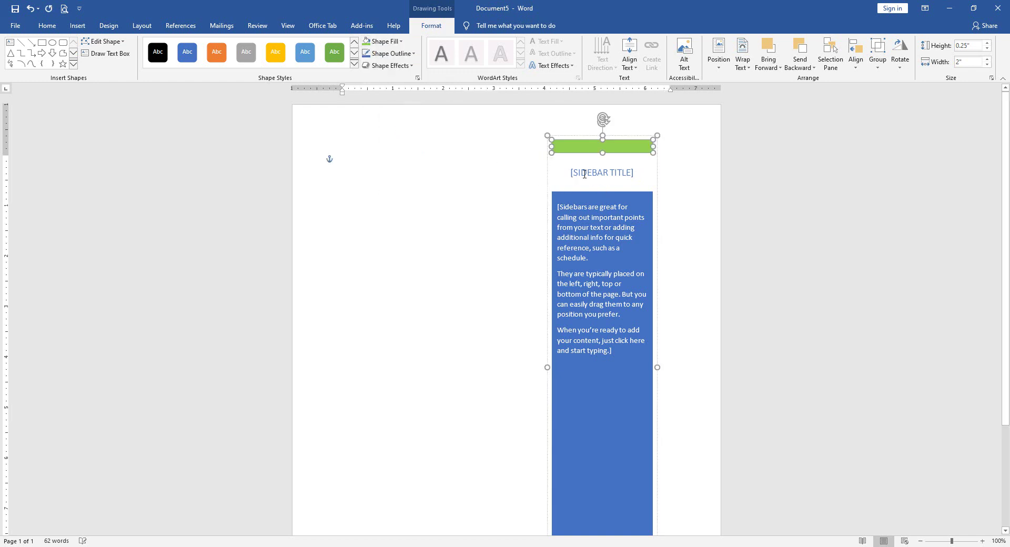
left_click(582, 176)
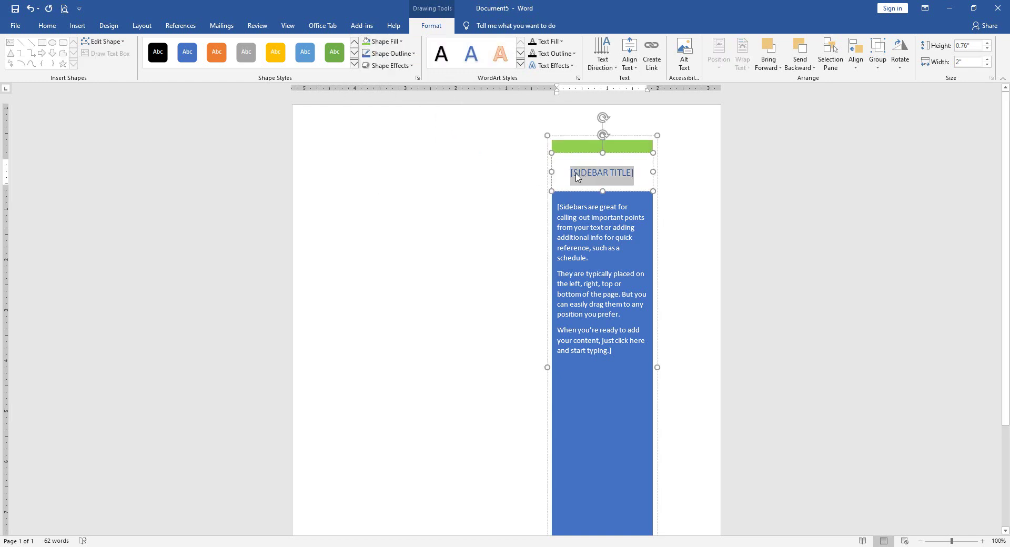
left_click(557, 41)
left_click(542, 136)
left_click(507, 208)
left_click(78, 25)
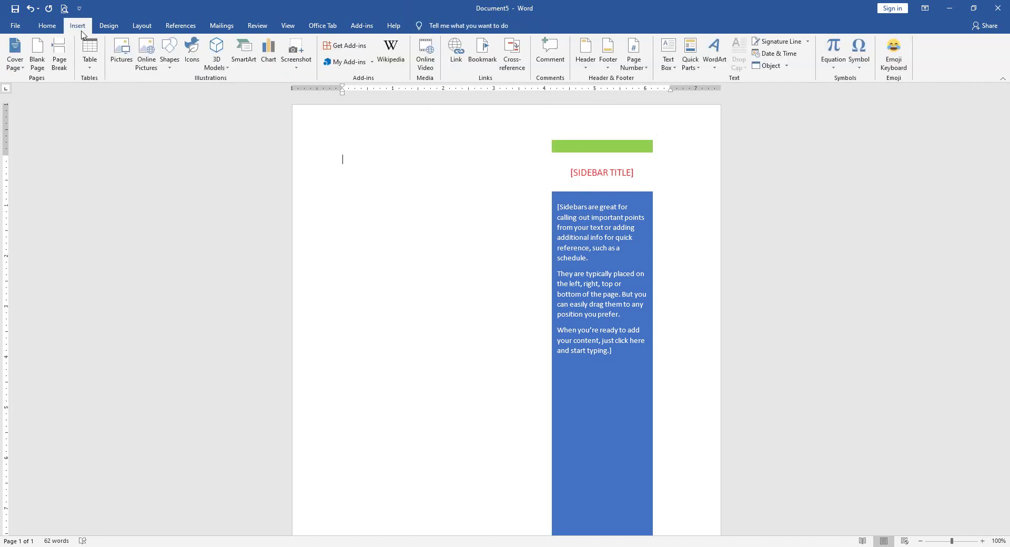
- Draw a tall plain text box left of the sidebar and fill it light green
left_click(171, 65)
left_click(166, 88)
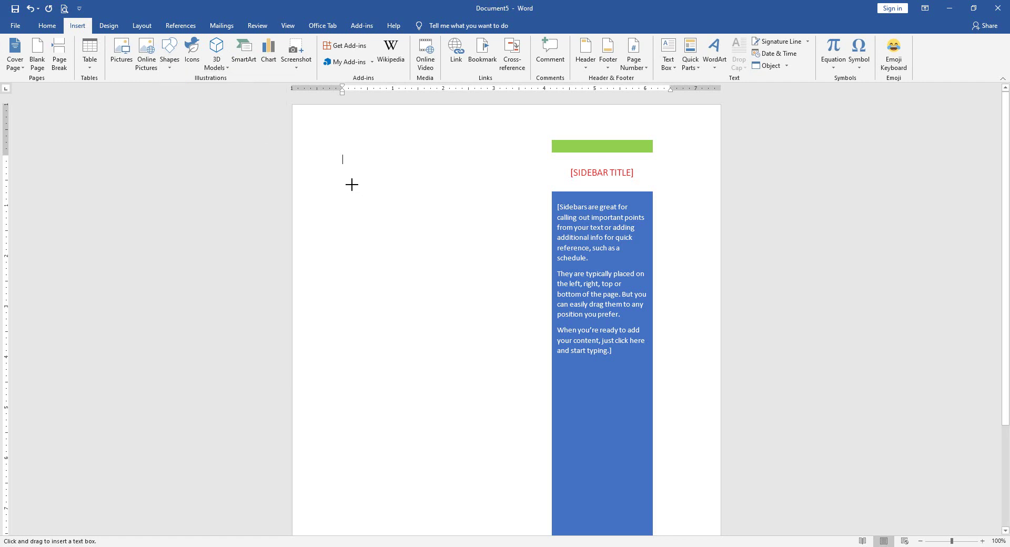
mouse_move(350, 184)
left_mouse_down()
mouse_move(436, 377)
mouse_move(467, 411)
left_mouse_up()
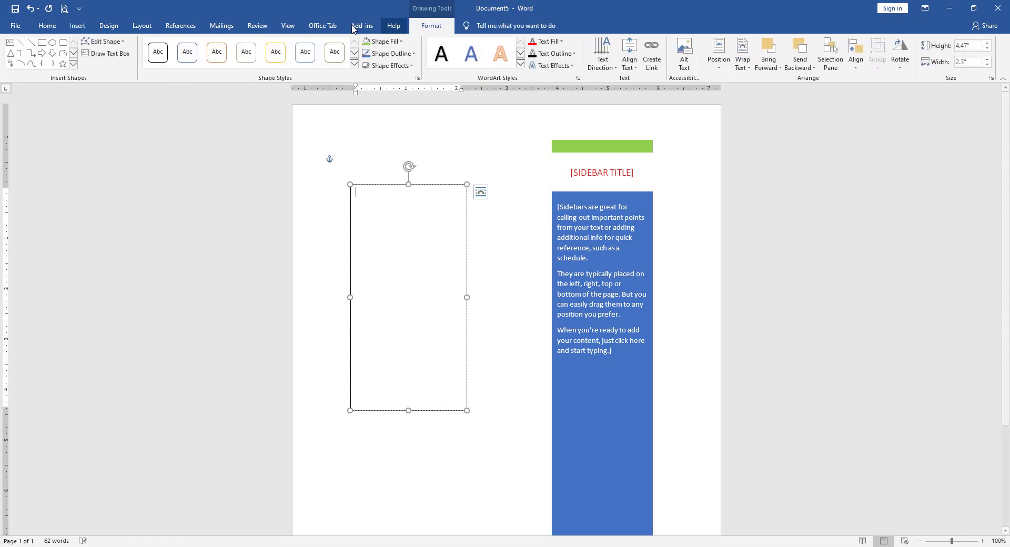
left_click(382, 41)
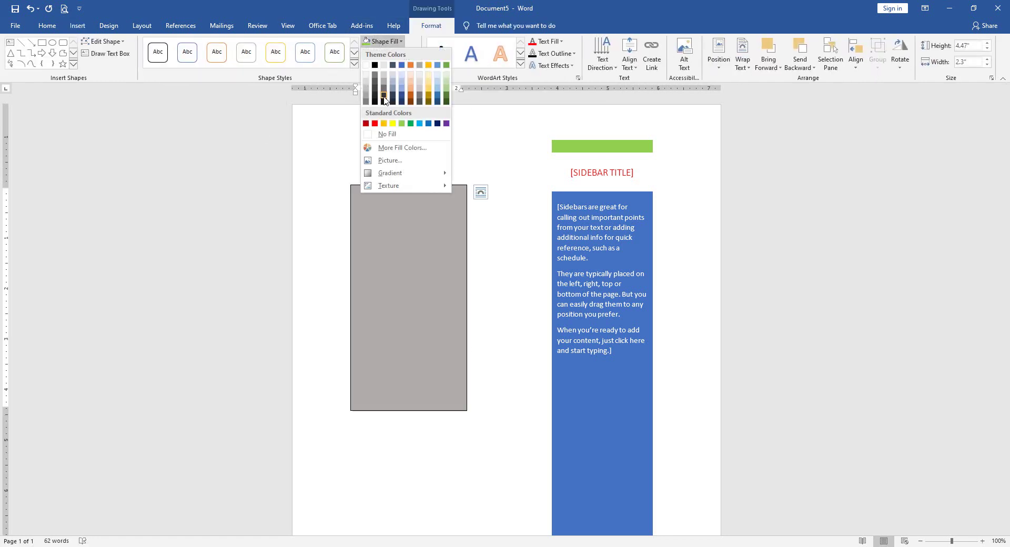
left_click(401, 125)
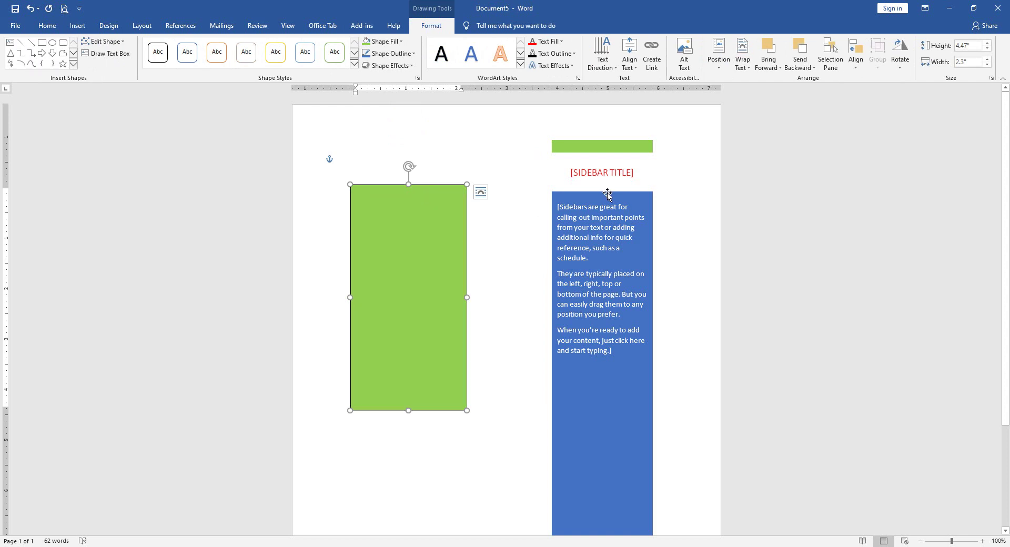
- Delete the green text box and the sidebar, leaving the page blank
key("Delete")
left_click(581, 135)
key("Delete")
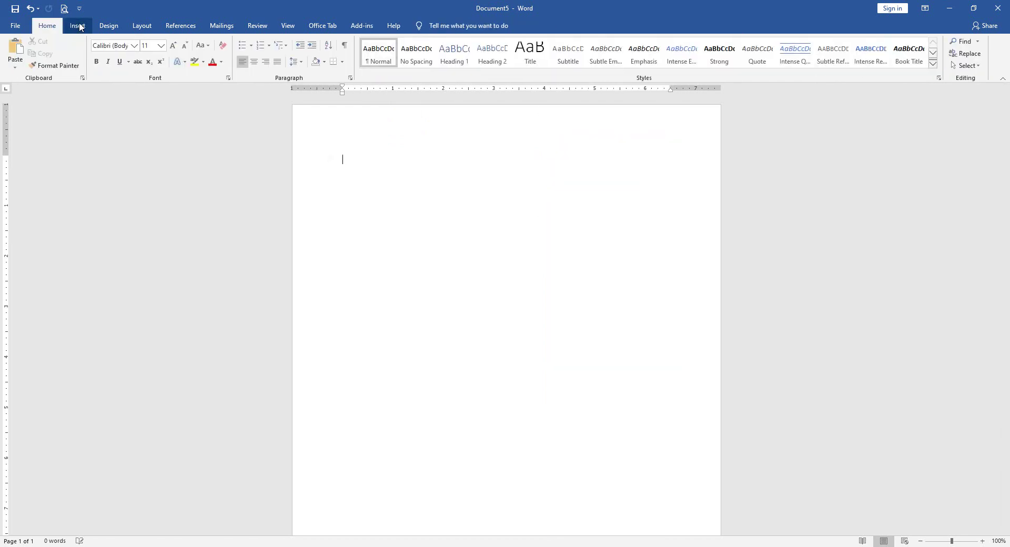
- Insert the Author document property on the first line and start a new line below
left_click(78, 26)
left_click(673, 64)
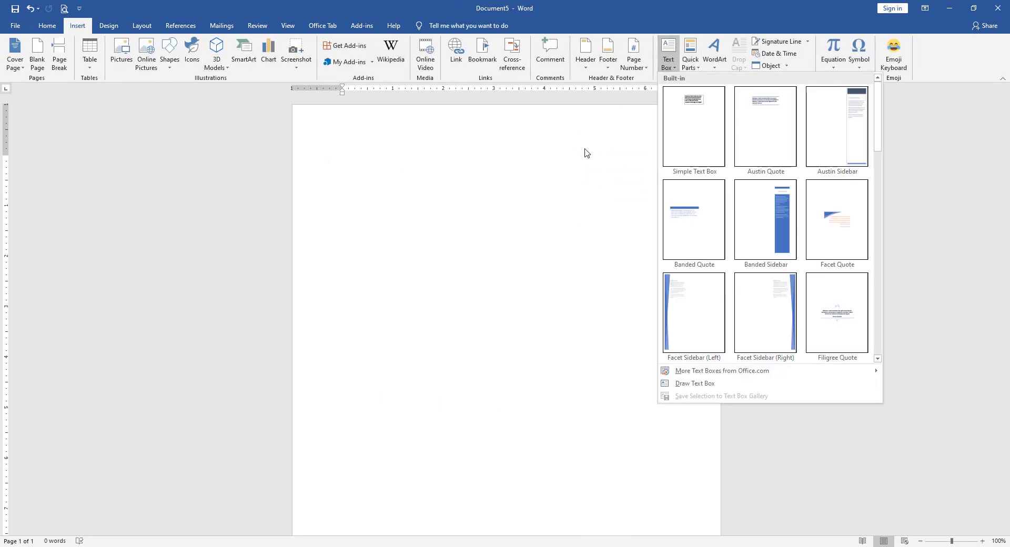
left_click(567, 195)
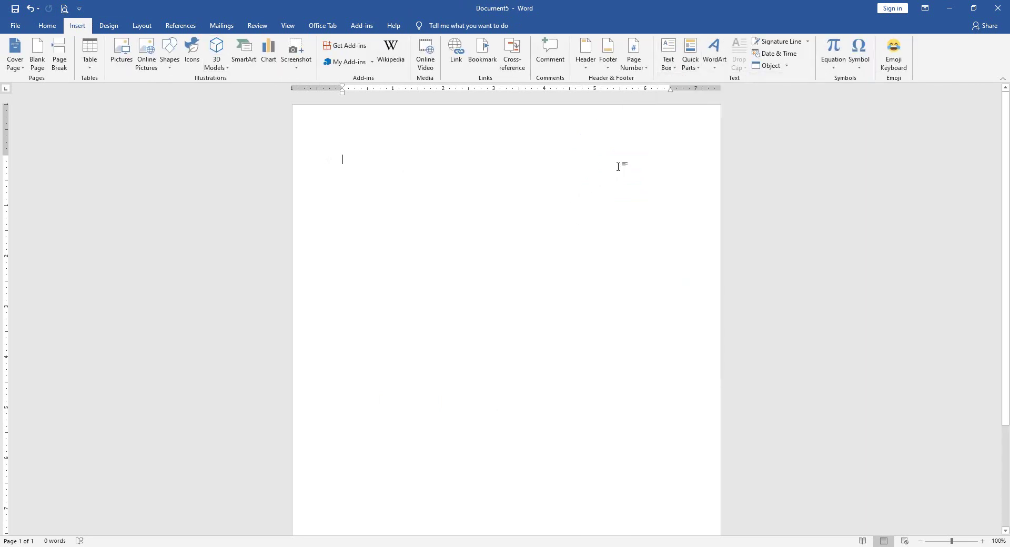
left_click(690, 67)
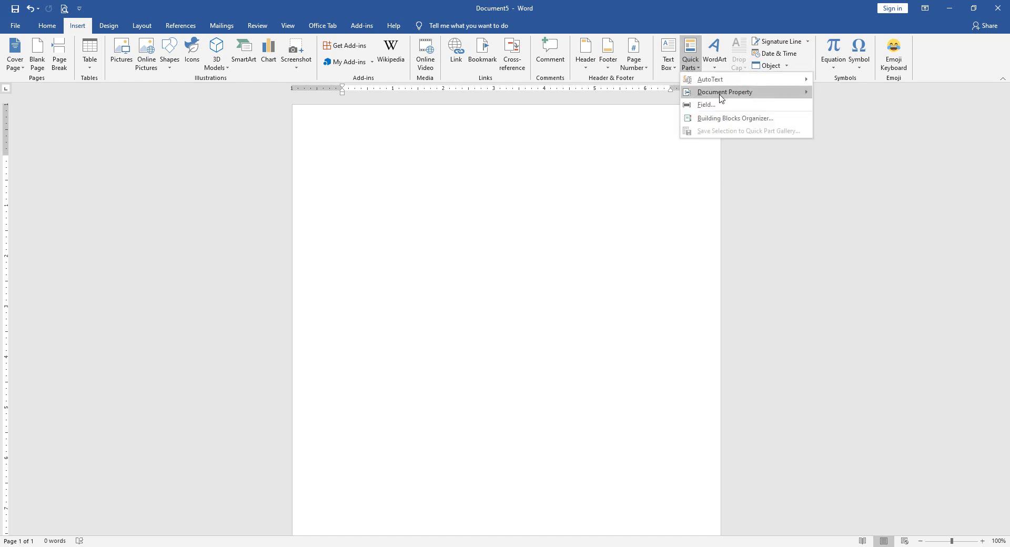
mouse_move(721, 99)
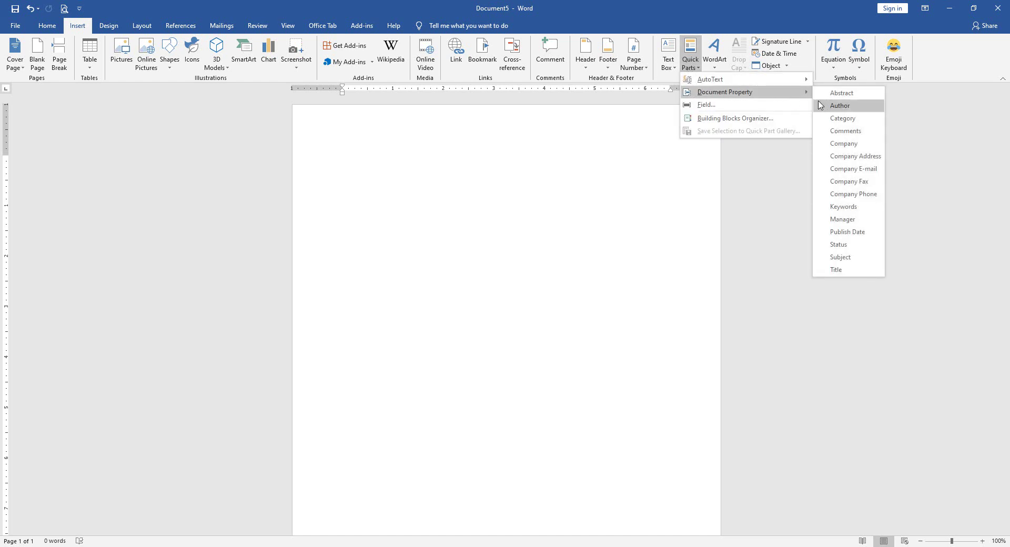
left_click(848, 107)
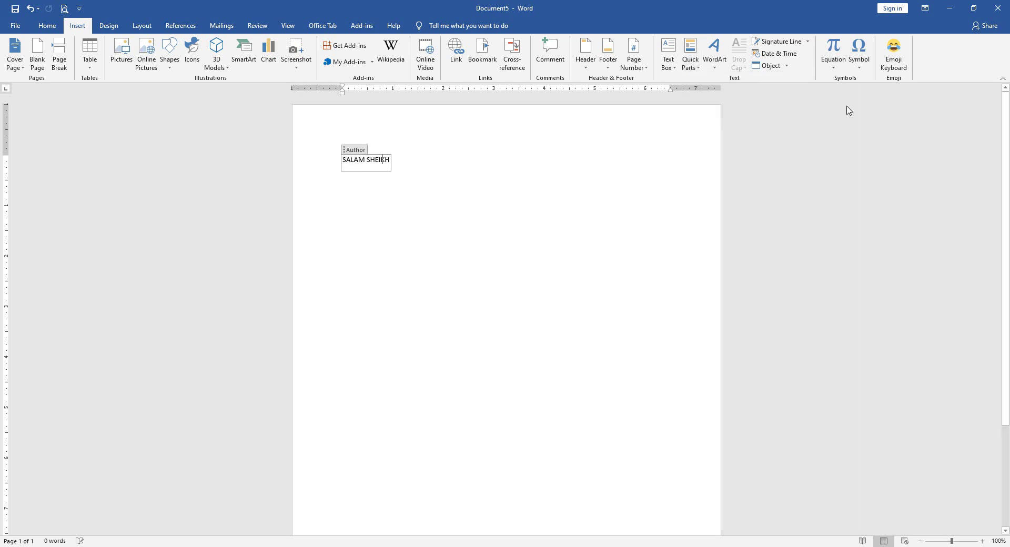
left_click(456, 158)
key("Return")
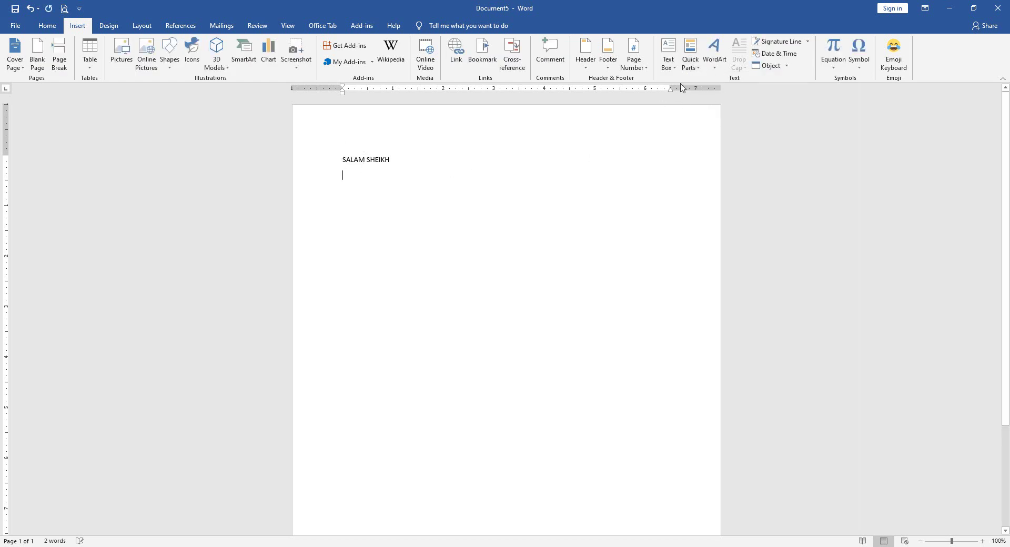
- Insert the Comments document property, then undo it
left_click(690, 58)
mouse_move(730, 100)
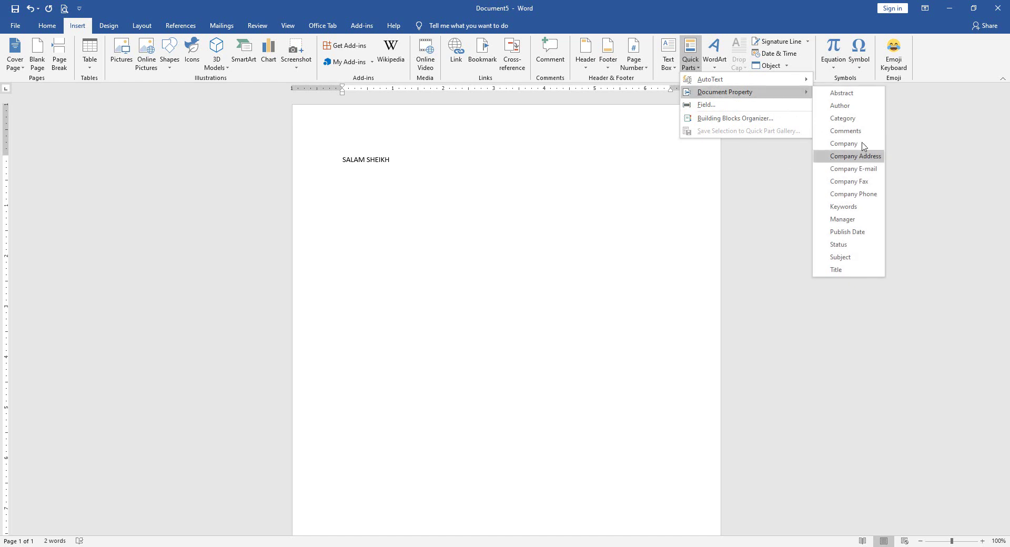
left_click(846, 131)
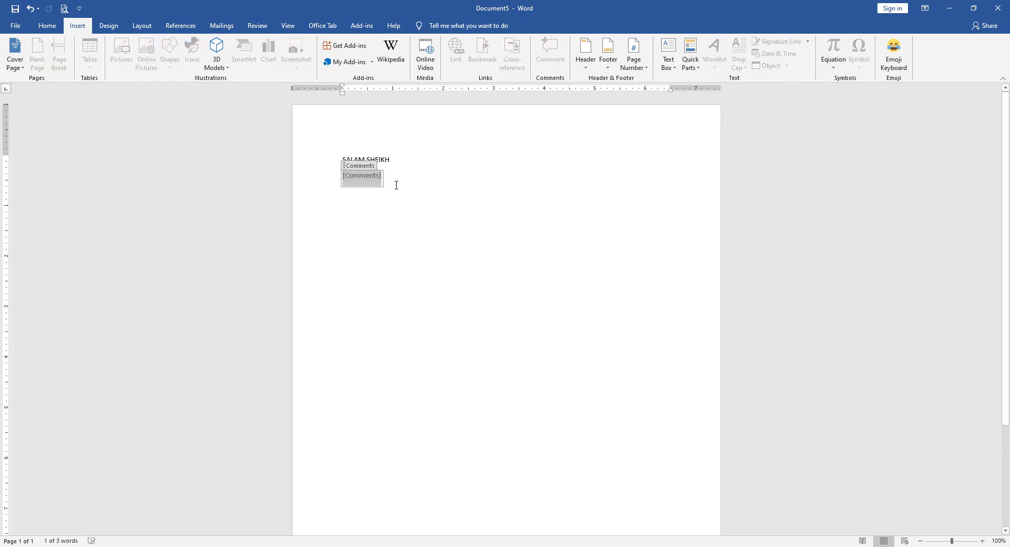
key("ctrl+z")
key("ctrl+z")
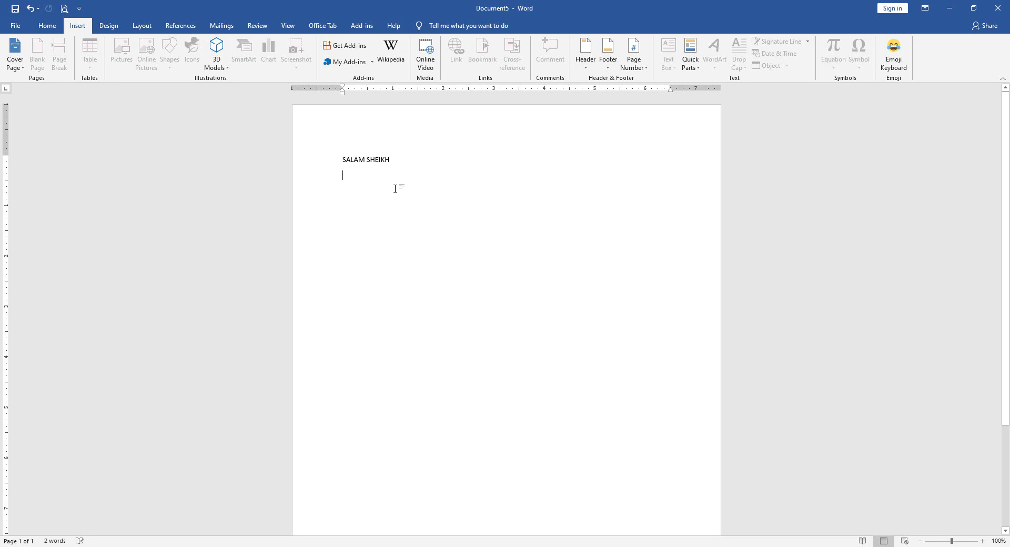
left_click(690, 56)
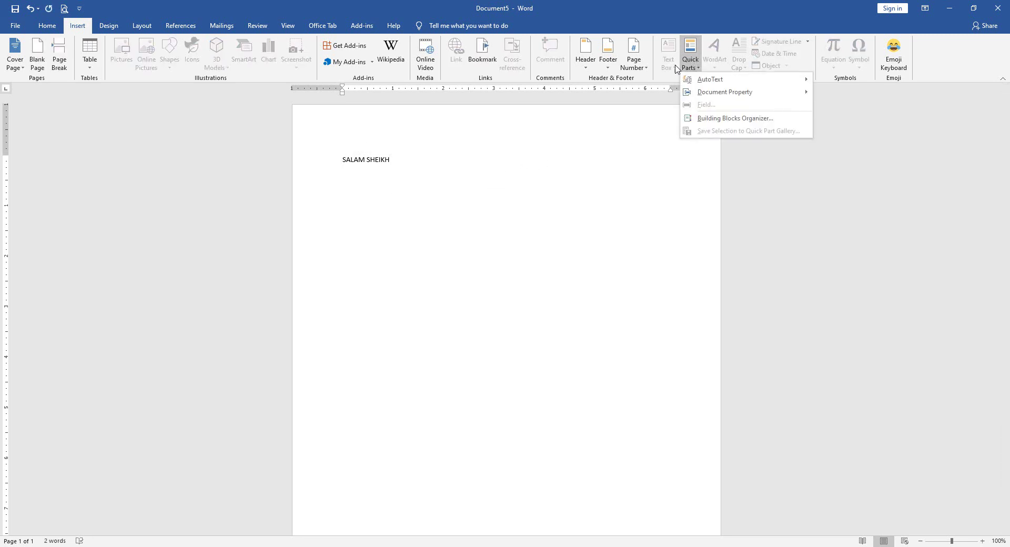
- Insert an Uppercase Author field with a new author name, then delete that line
left_click(709, 106)
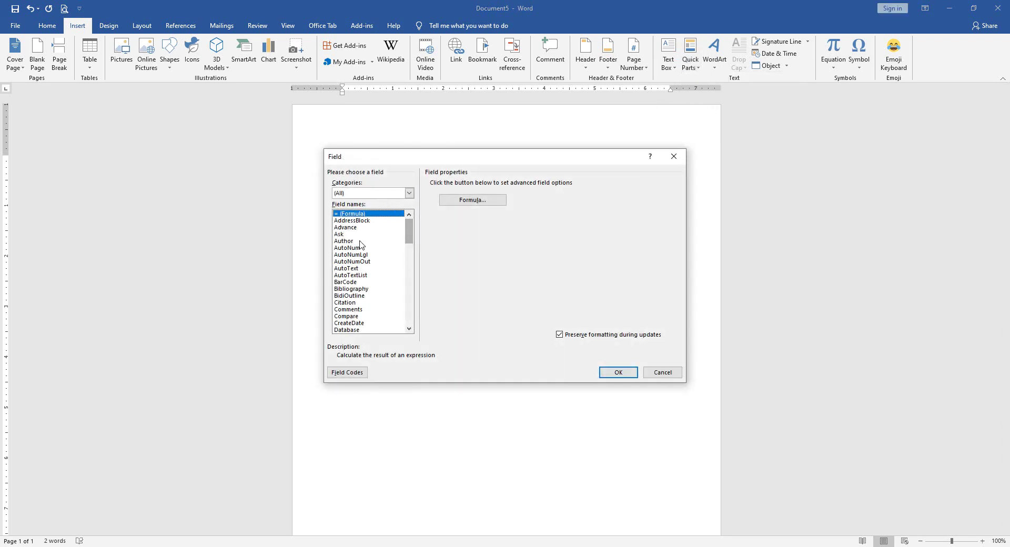
left_click(344, 241)
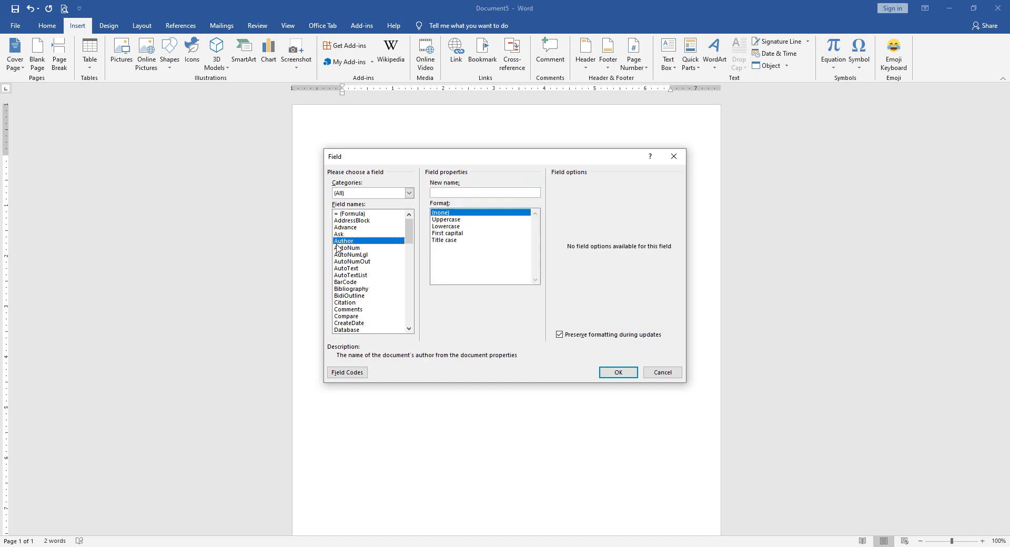
left_click(457, 219)
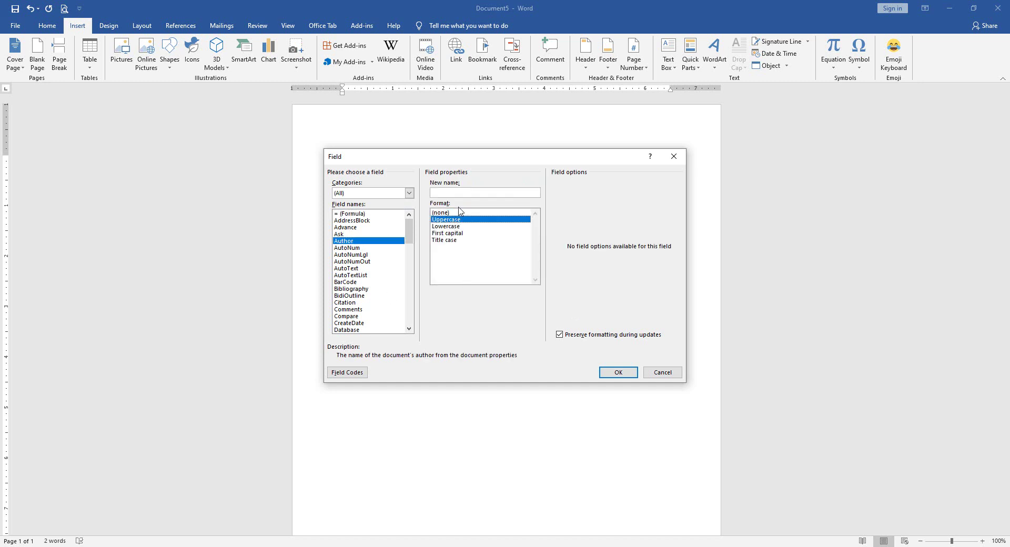
left_click(459, 194)
left_click(618, 372)
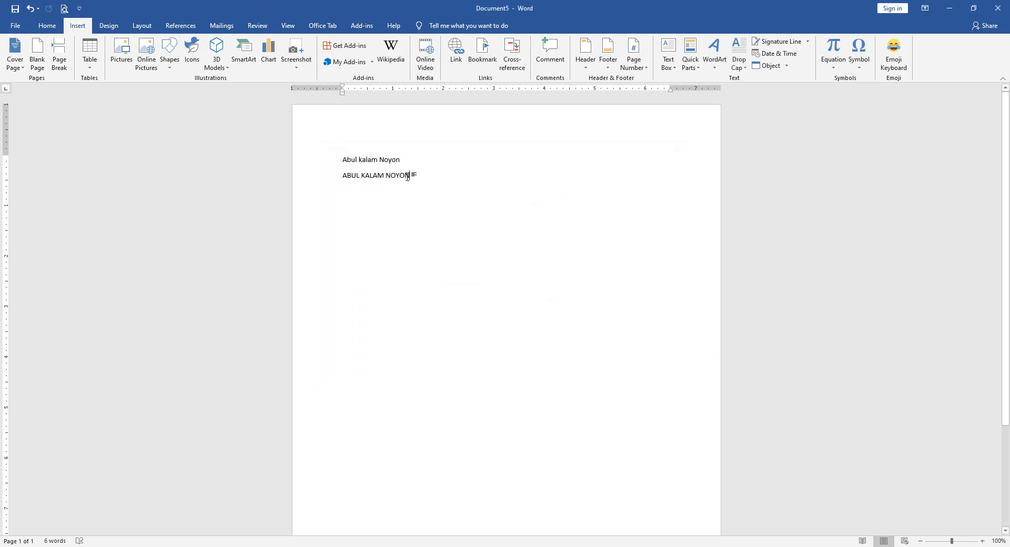
left_click(322, 176)
key("Delete")
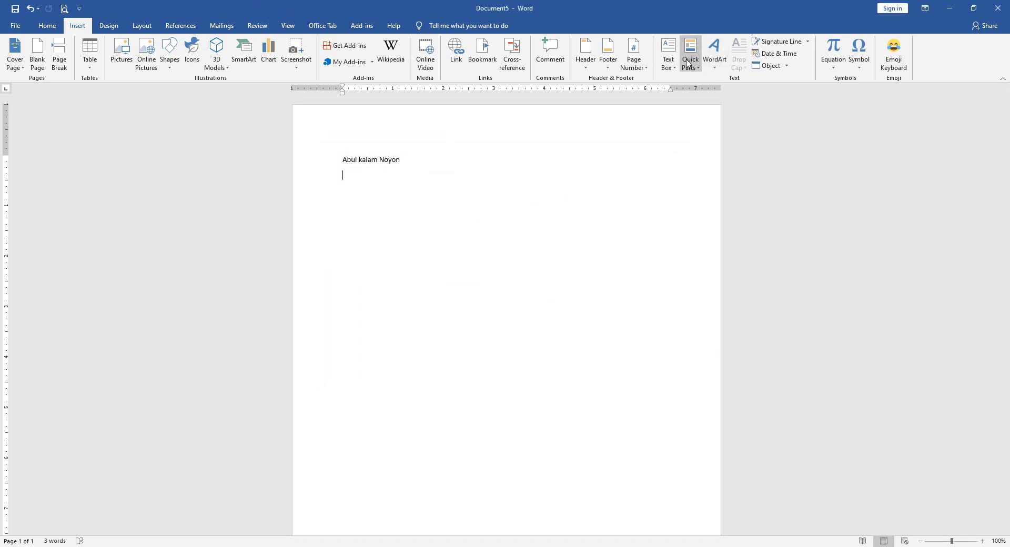
- Add the Author document property control on line two and move below it
left_click(689, 63)
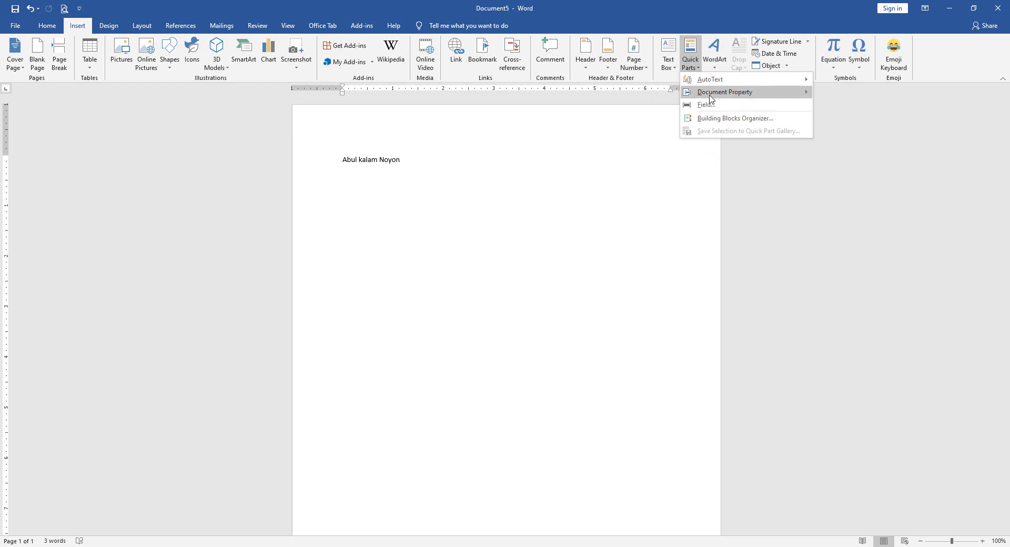
mouse_move(711, 99)
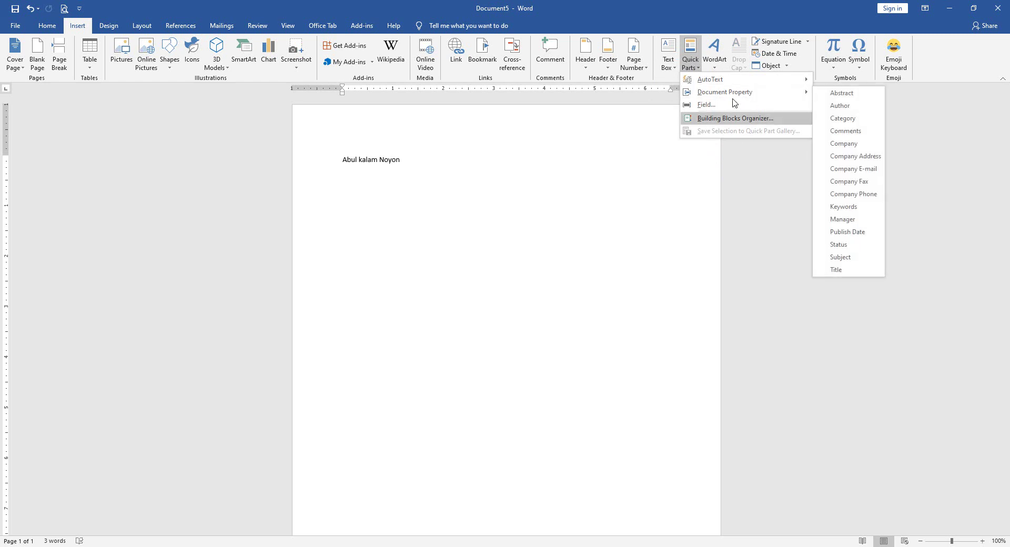
left_click(840, 106)
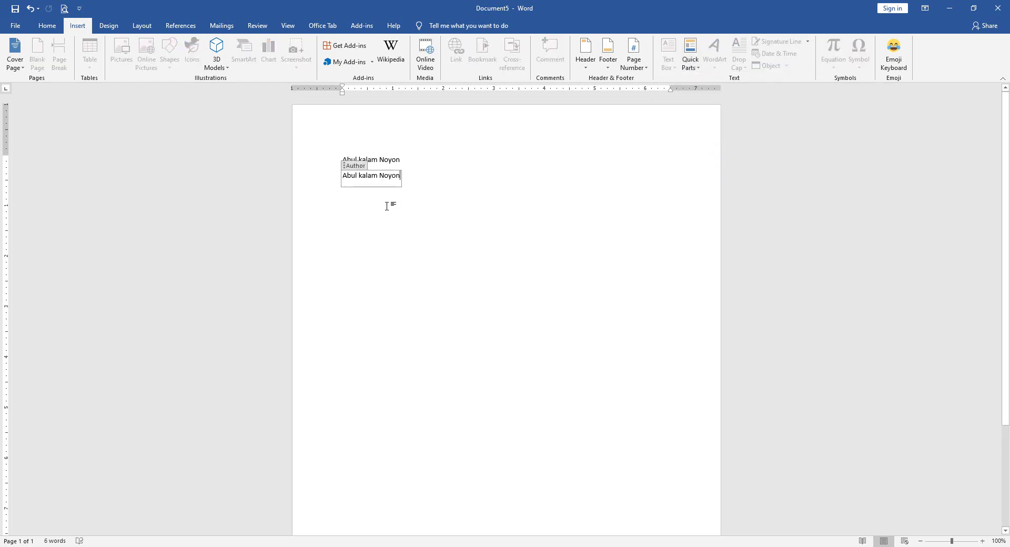
left_click(563, 184)
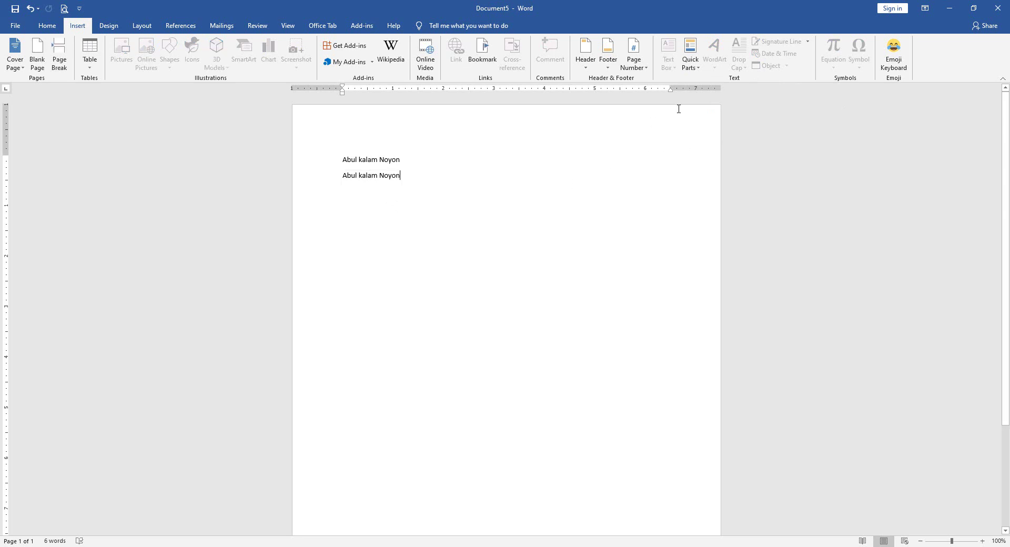
left_click(691, 59)
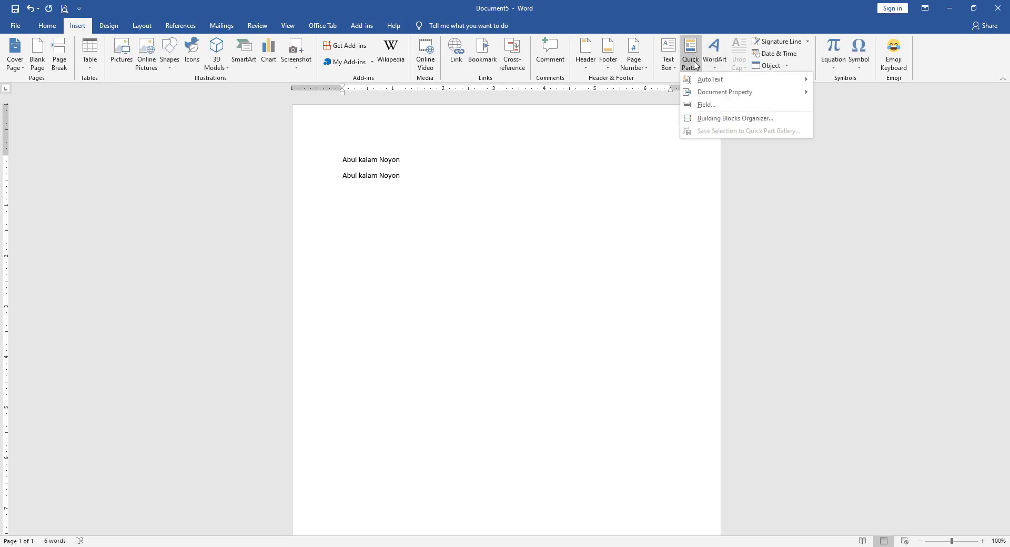
left_click(717, 105)
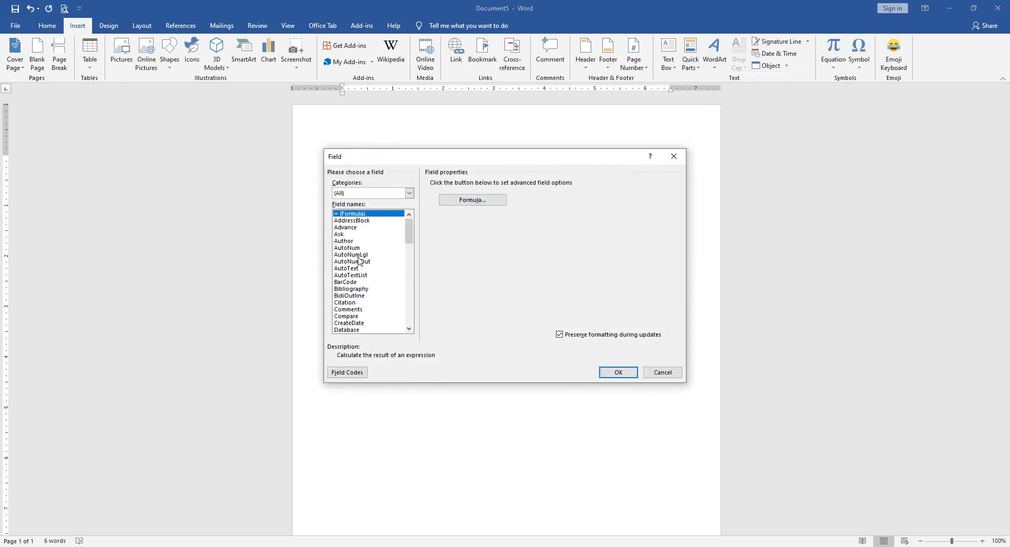
- Insert a First capital Comments field reading 'This is a good comment.' on line three
left_click(355, 310)
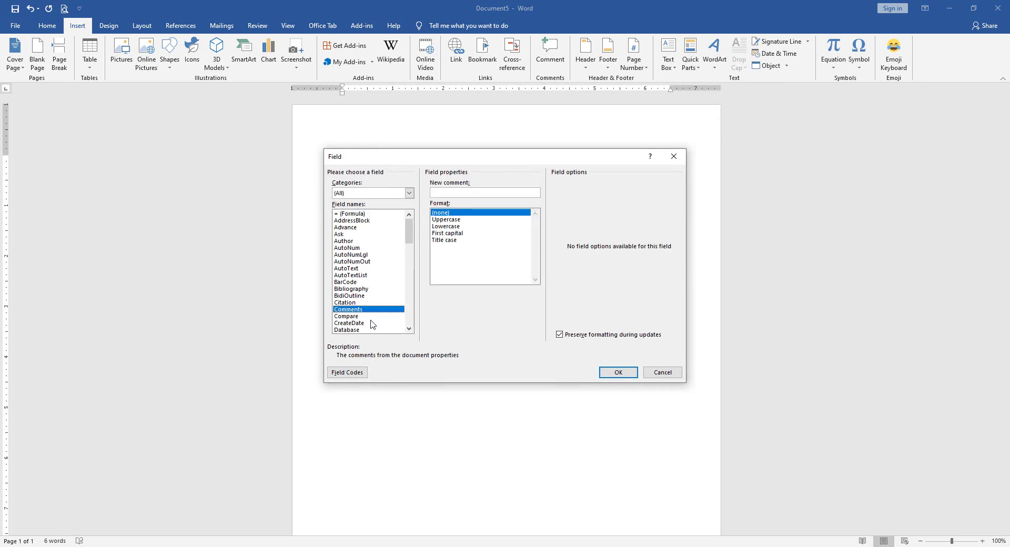
left_click(448, 234)
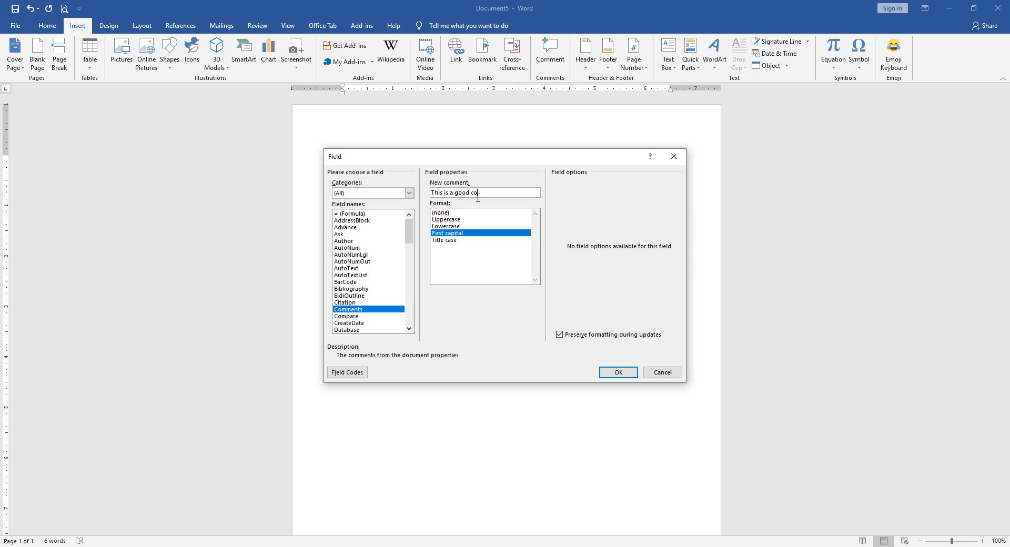
type("mment.")
left_click(618, 372)
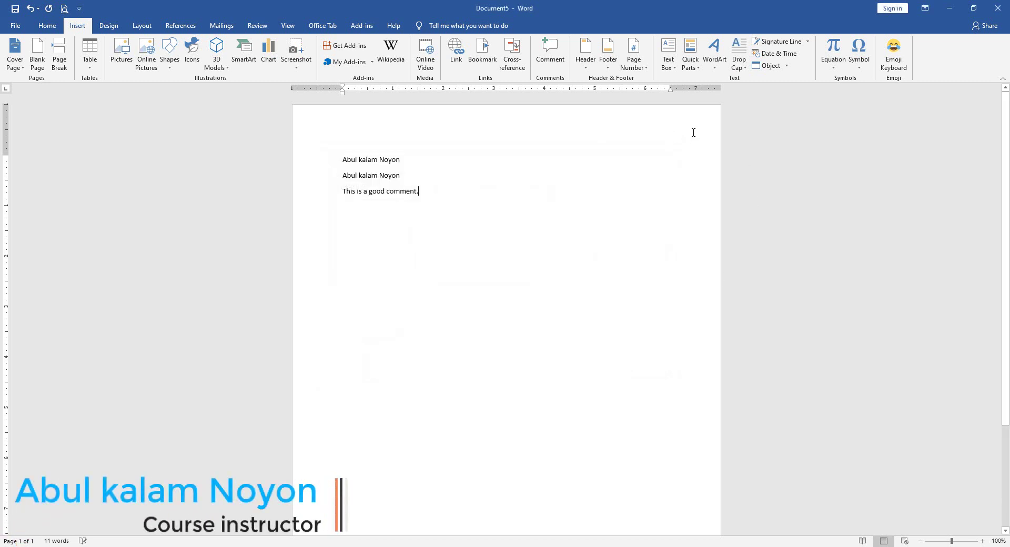
- Replace the third-line Comments field with a Comments document property control
left_click_drag(458, 199, 246, 204)
key("BackSpace")
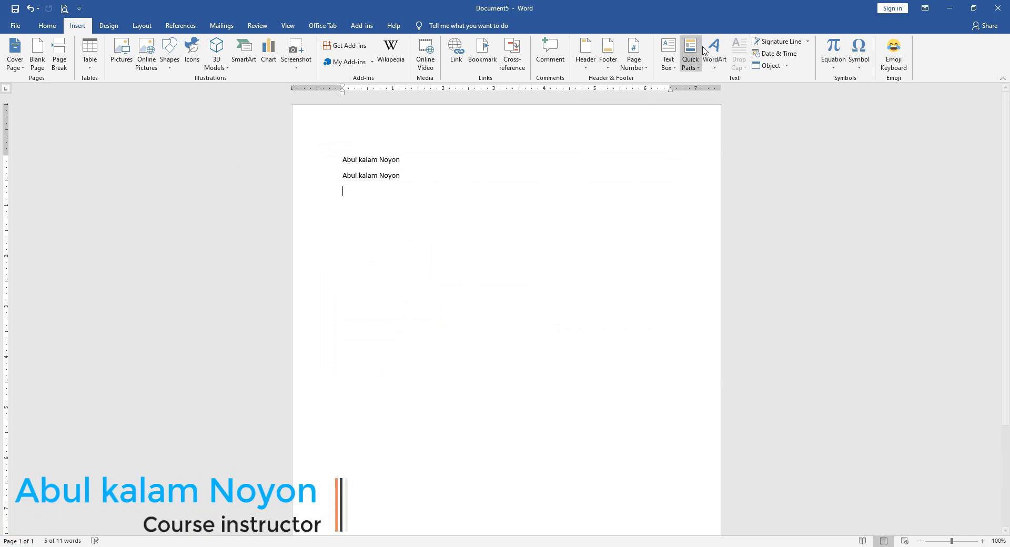
left_click(691, 62)
mouse_move(721, 98)
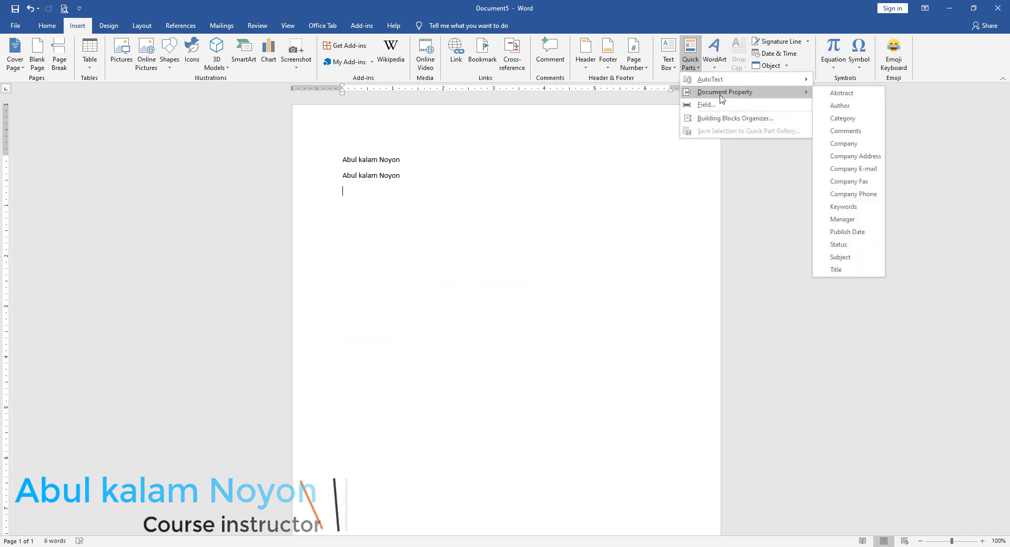
left_click(826, 132)
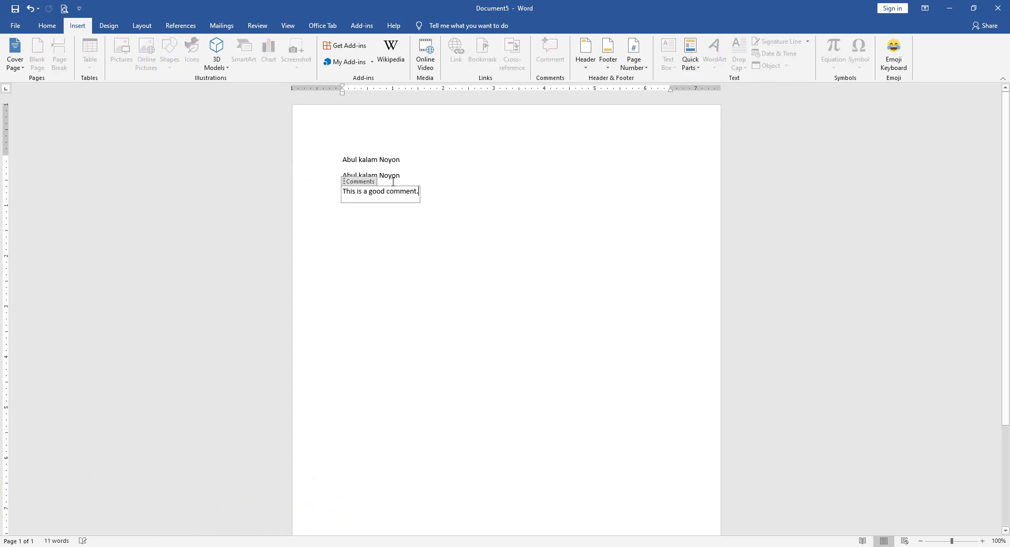
left_click(366, 227)
left_click(462, 241)
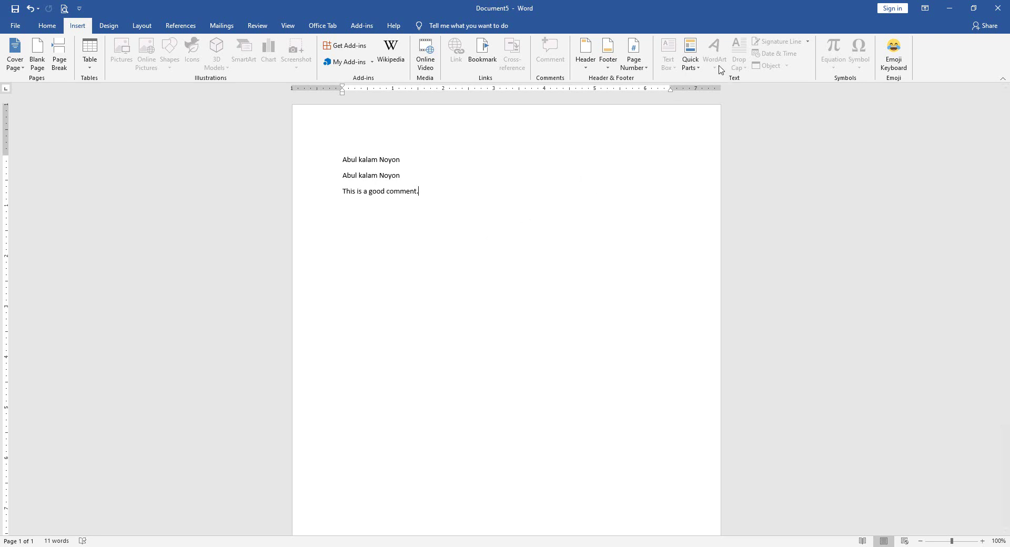
- Delete all three lines, paste the heading 'University of Dhaka', and select it
left_click_drag(494, 273, 230, 104)
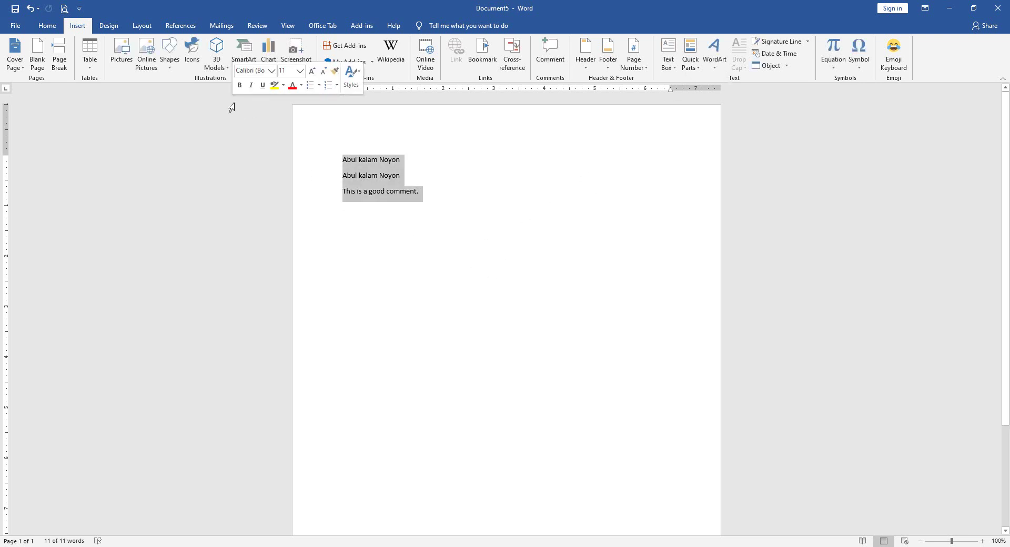
key("Delete")
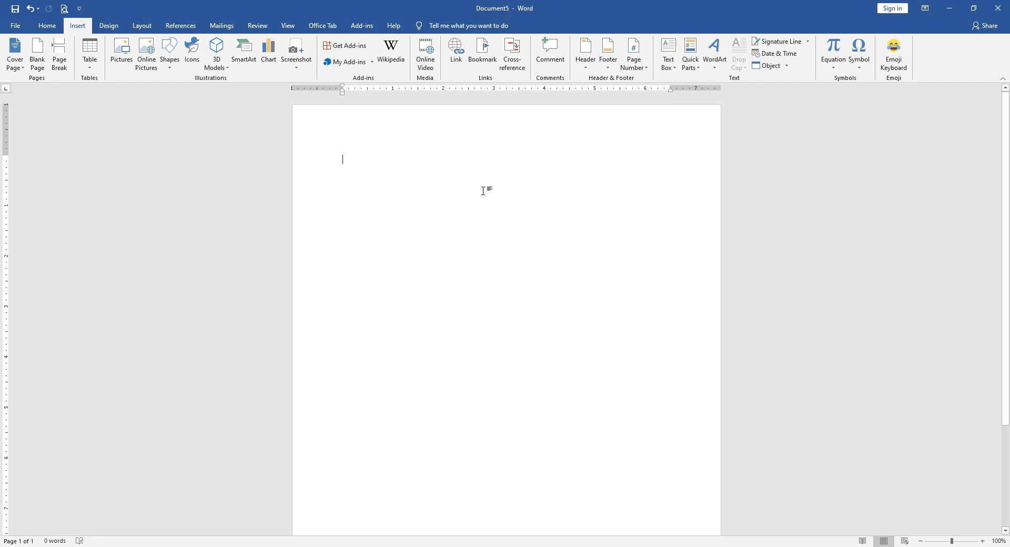
type("University of Dhaka")
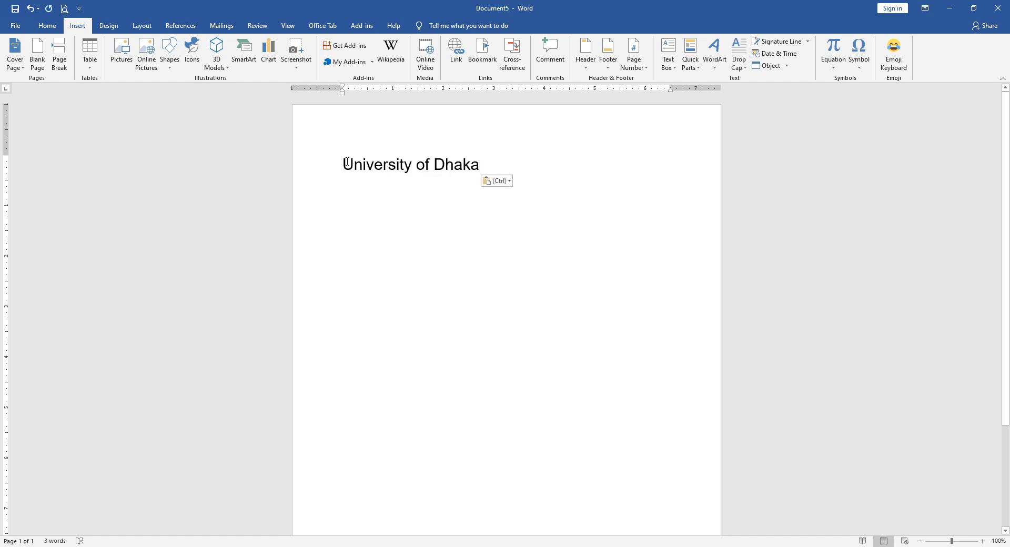
left_click_drag(348, 164, 495, 159)
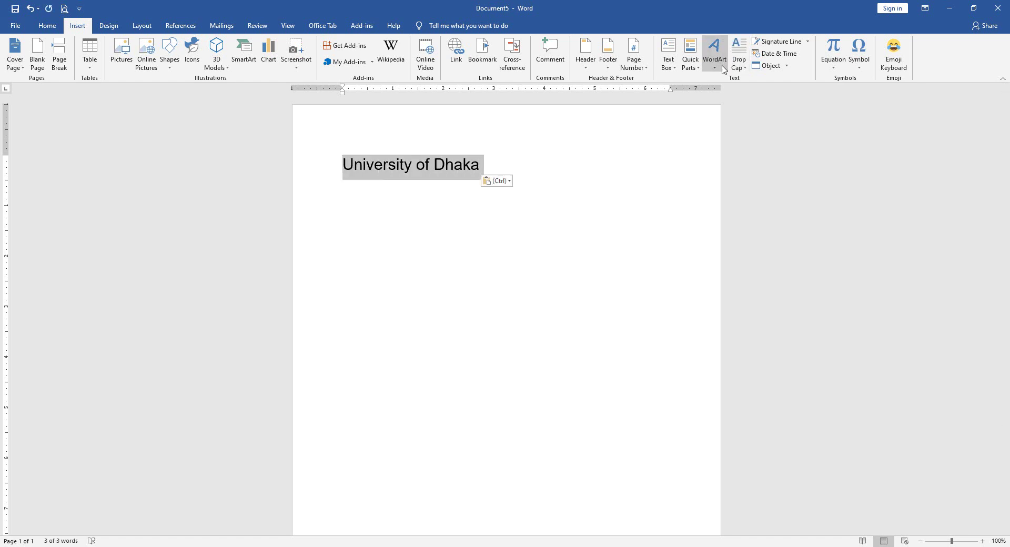
- Apply the blue reflection WordArt style to 'University of Dhaka' and show its text effects
left_click(723, 67)
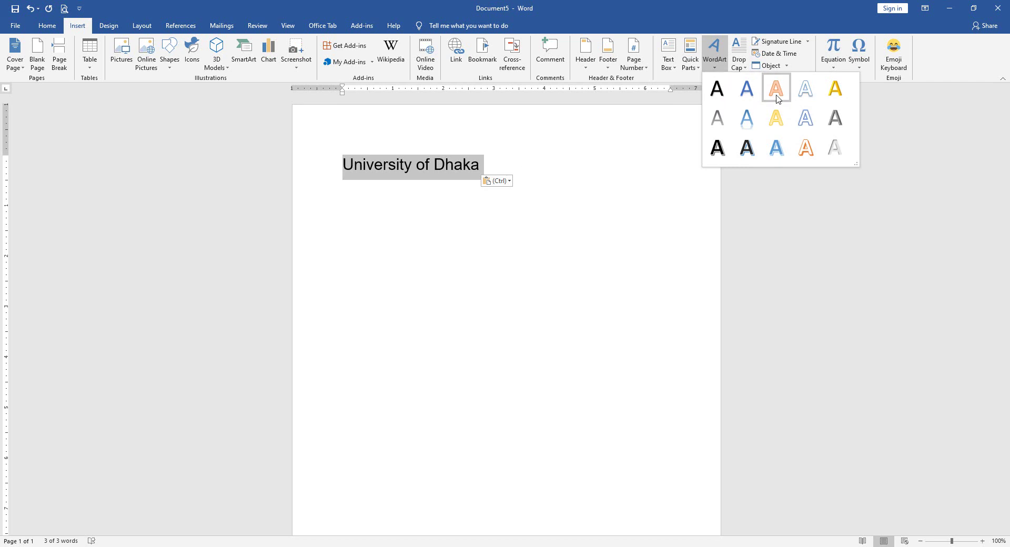
left_click(749, 120)
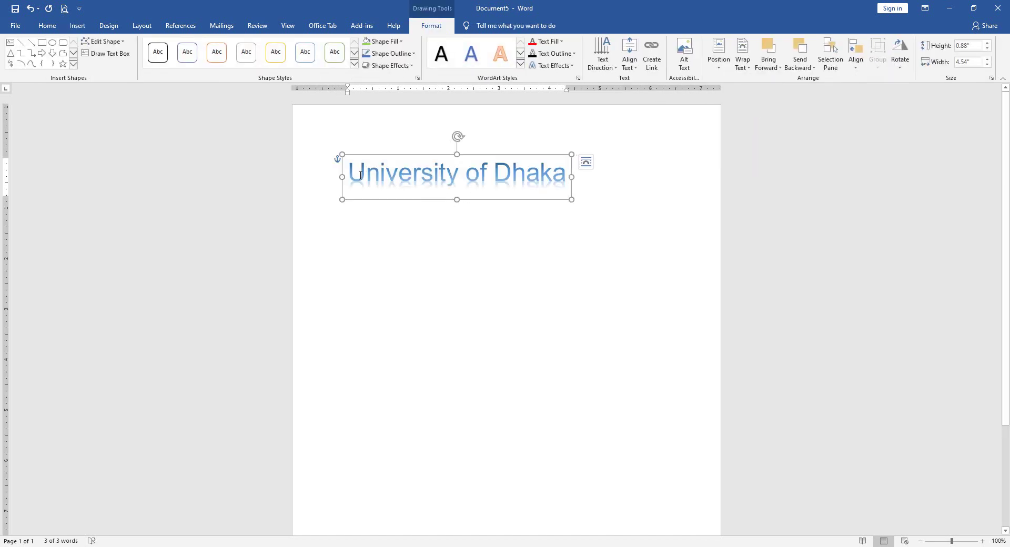
left_click_drag(355, 175, 568, 177)
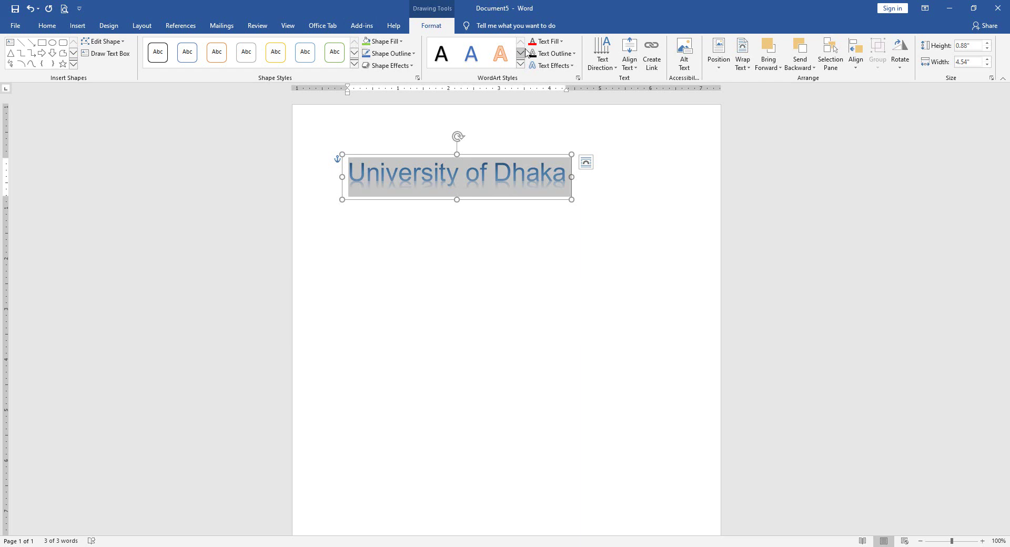
left_click(554, 70)
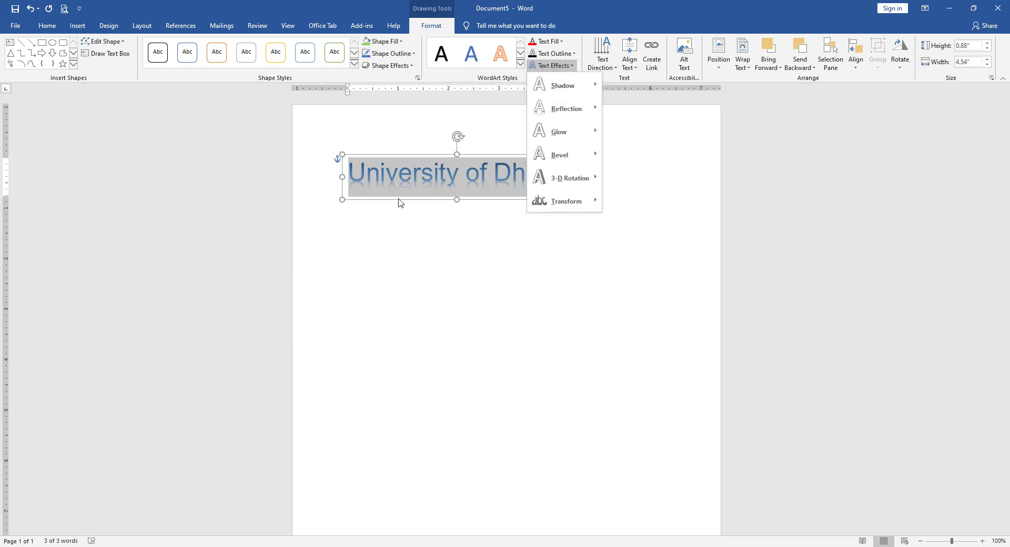
- Remove the reflection from the WordArt title and make its text black
mouse_move(569, 117)
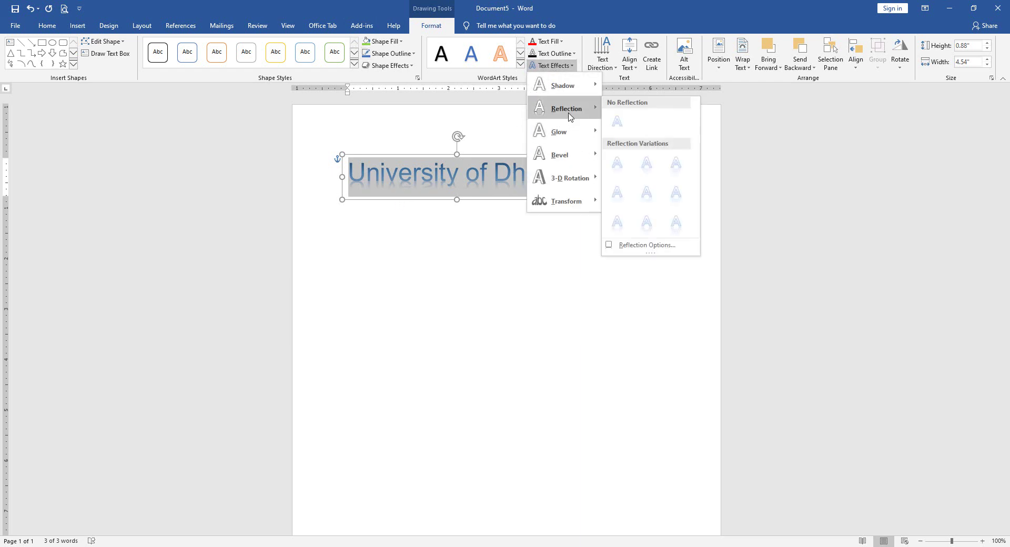
left_click(616, 123)
left_click(557, 42)
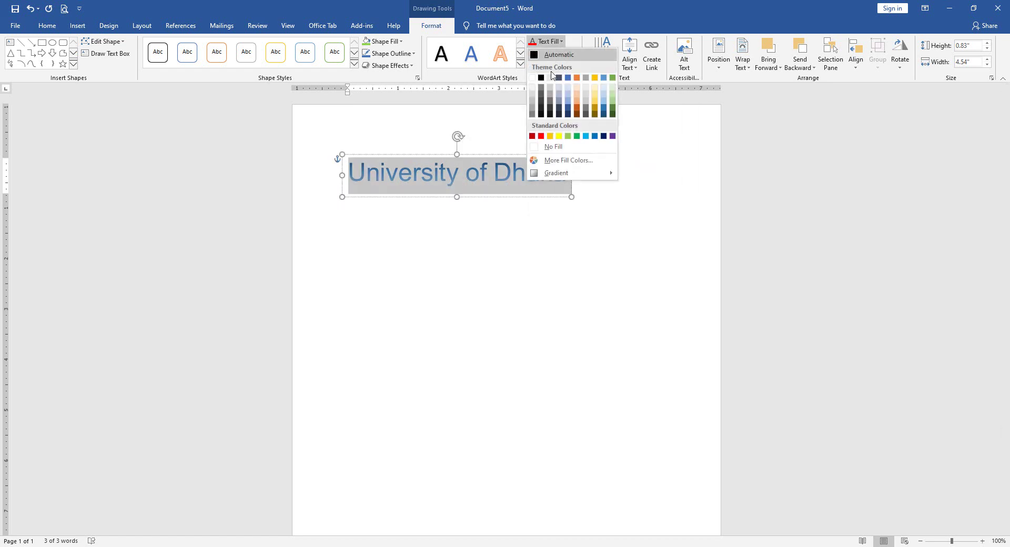
left_click(543, 78)
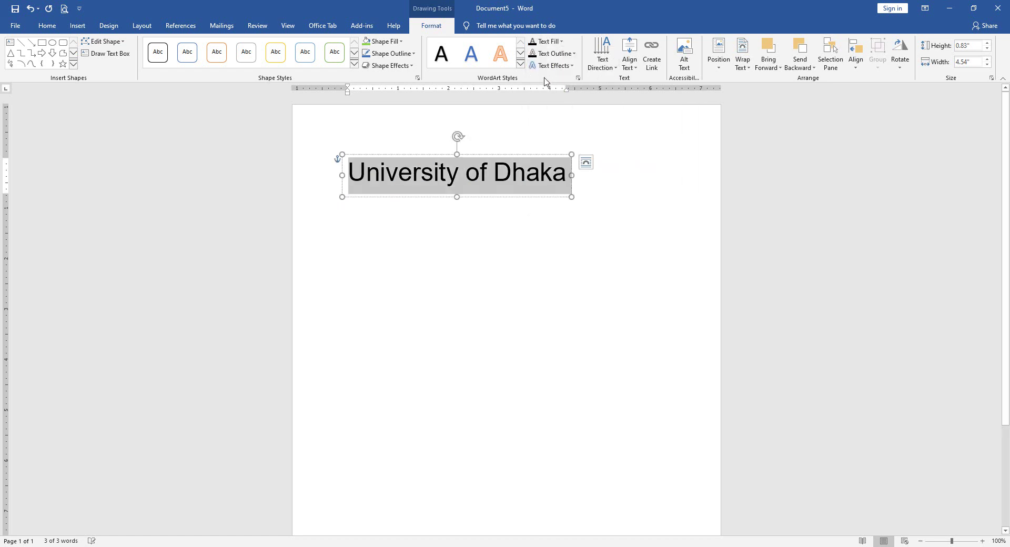
- Browse the text and outline colour choices, leaving the title black
left_click(551, 46)
left_click(552, 47)
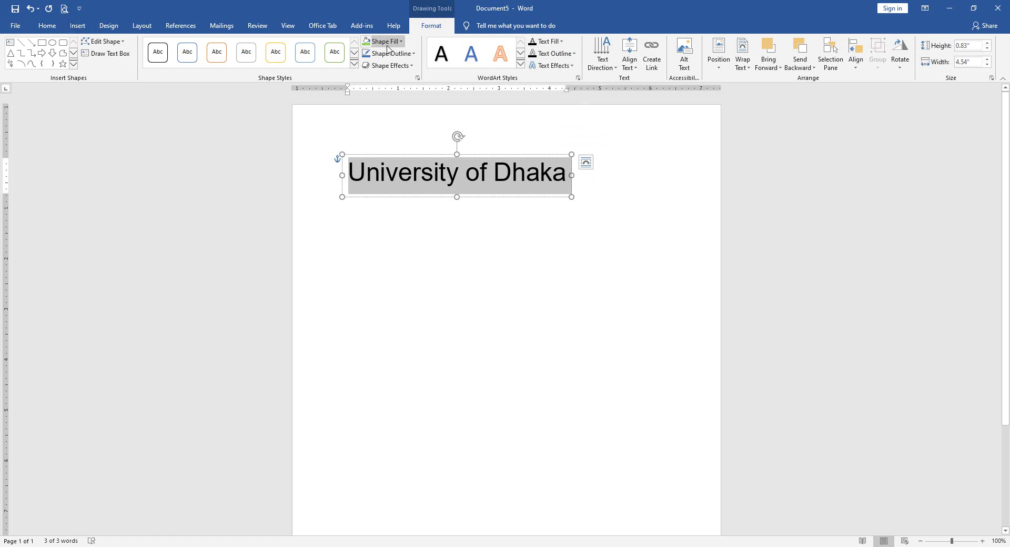
left_click(558, 43)
left_click(557, 43)
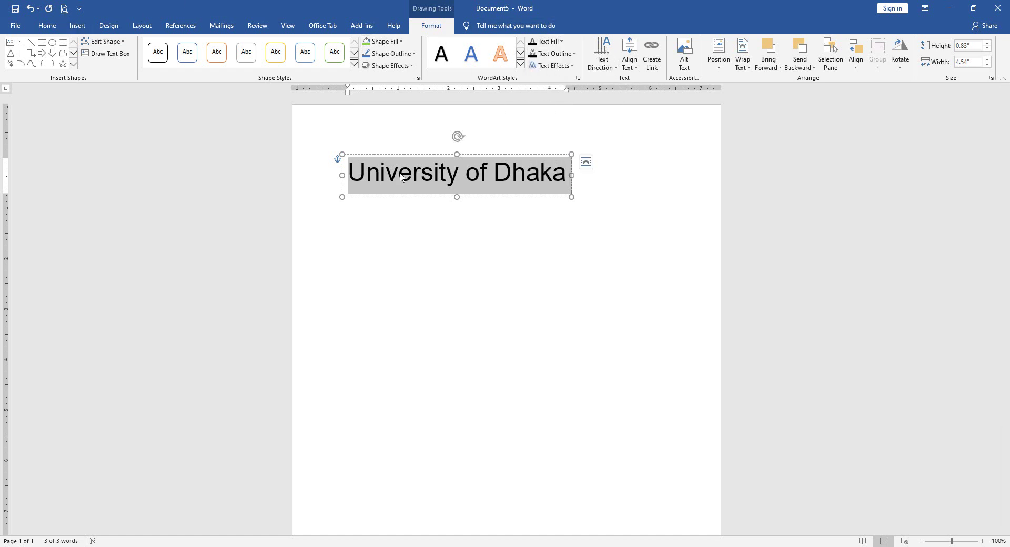
left_click(547, 42)
left_click(547, 42)
left_click(548, 42)
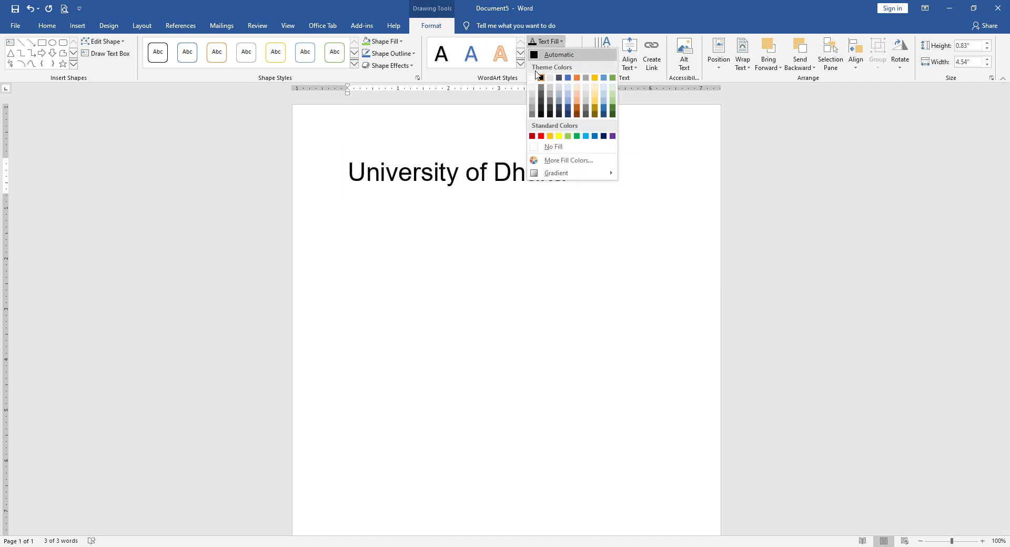
left_click(537, 76)
left_click(527, 87)
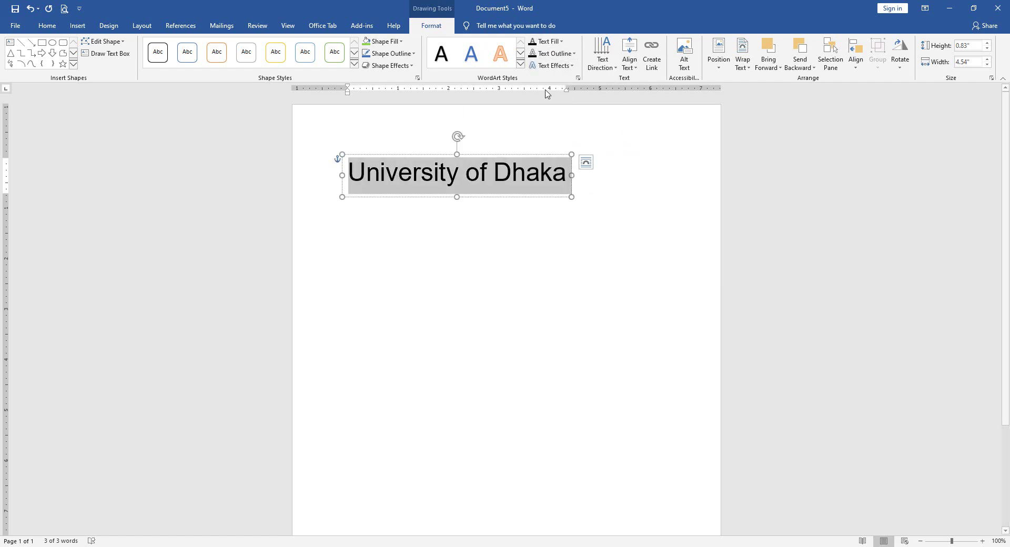
- Look through the text effects list, then colour the title text light blue
left_click(556, 68)
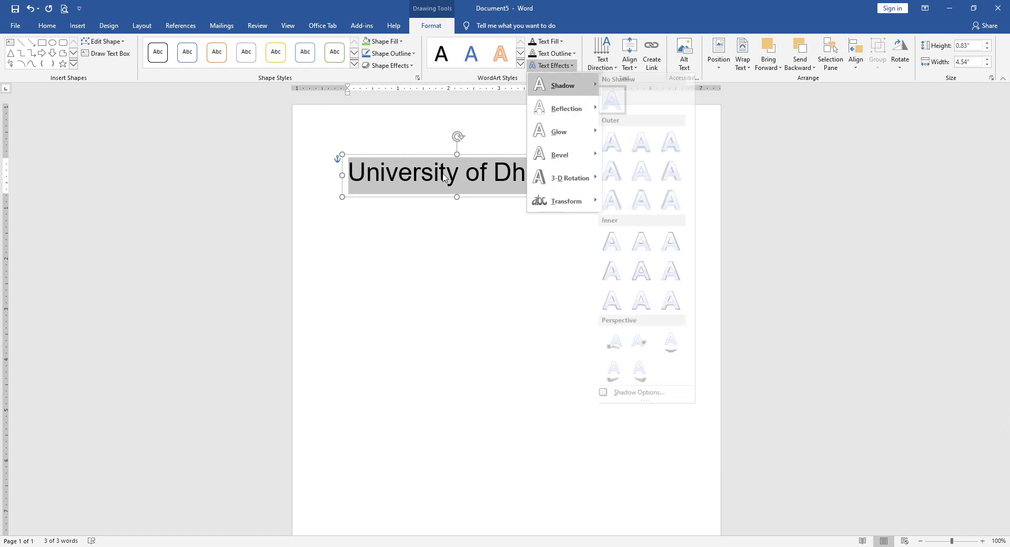
left_click(555, 65)
left_click(555, 66)
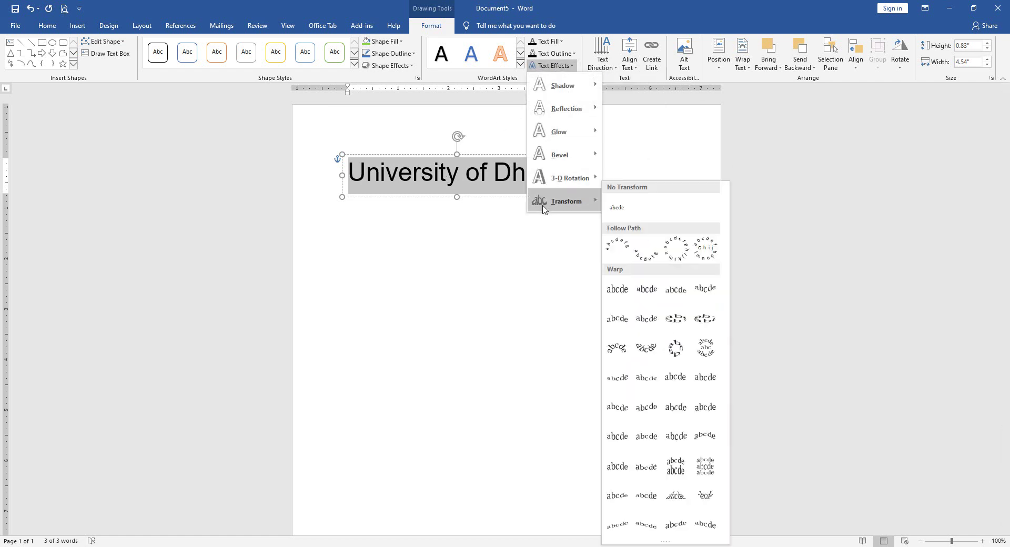
left_click(472, 199)
left_click(560, 43)
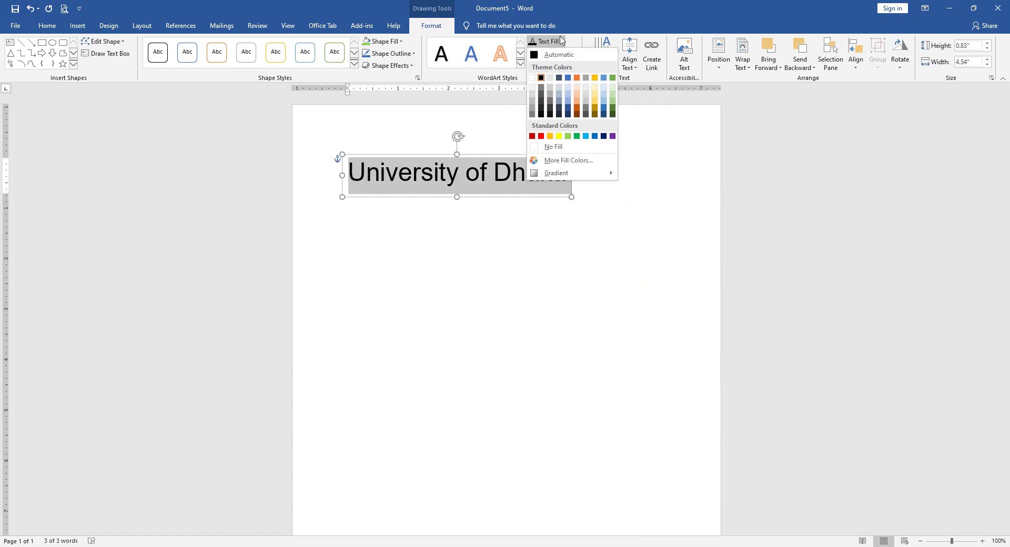
left_click(584, 137)
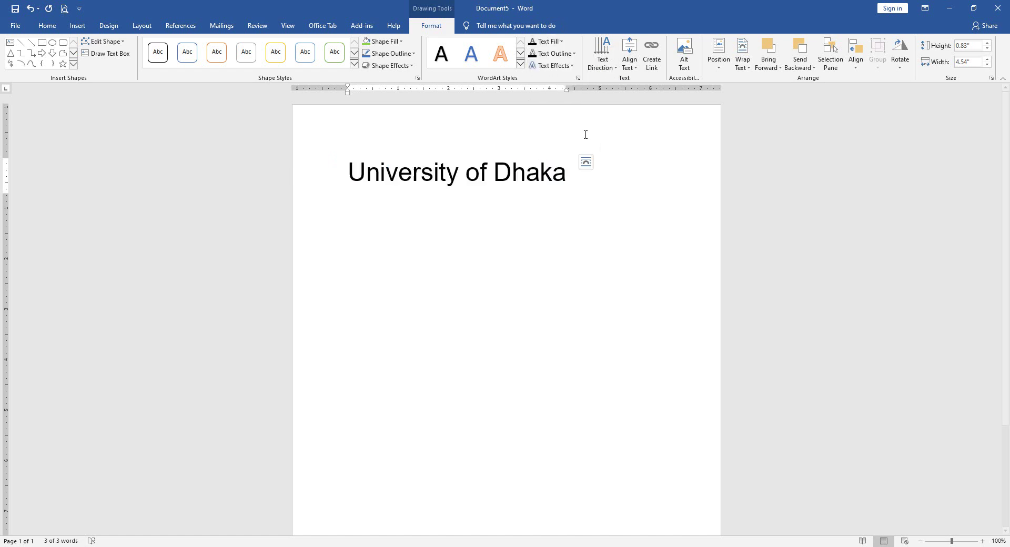
left_click(554, 53)
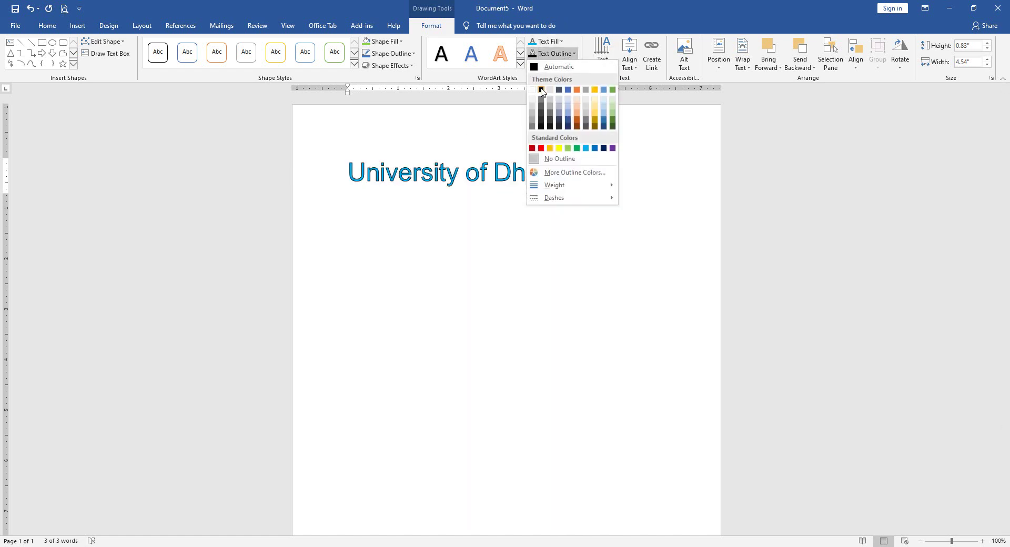
left_click(463, 141)
left_click(558, 66)
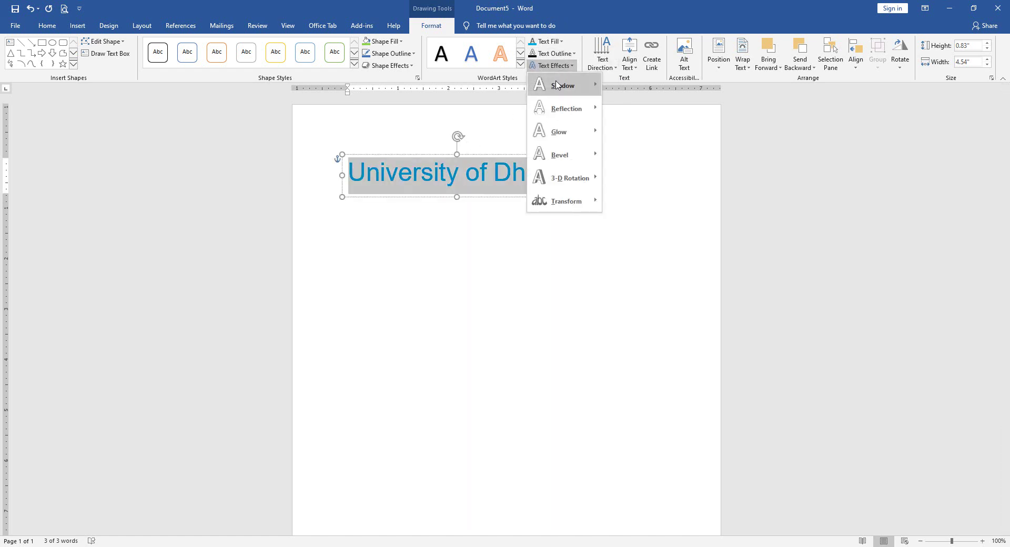
mouse_move(558, 86)
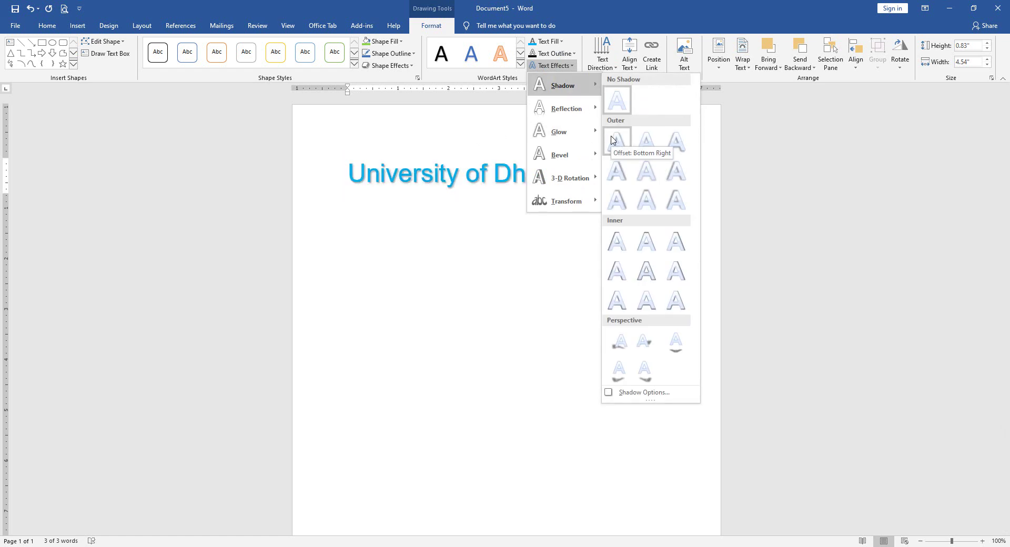
mouse_move(584, 110)
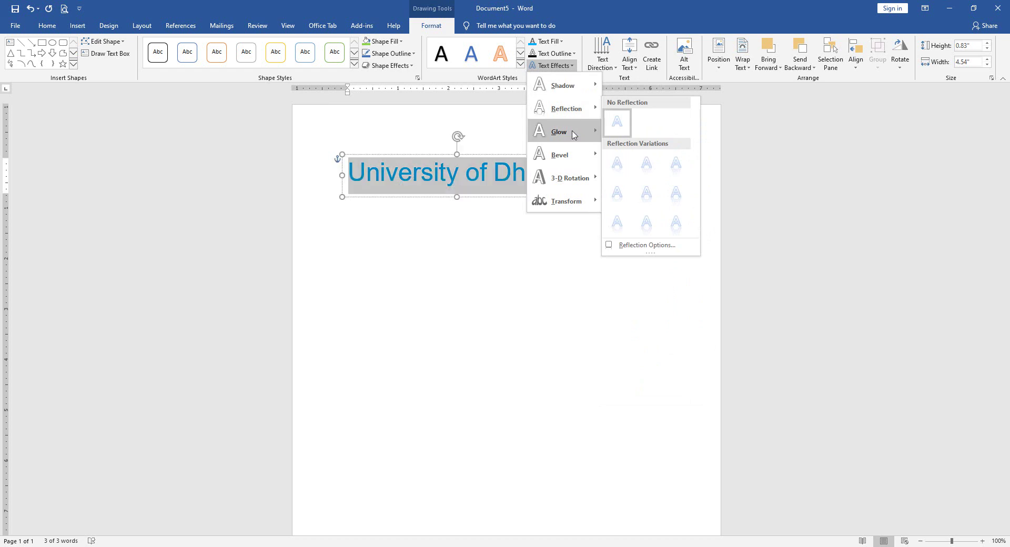
mouse_move(574, 132)
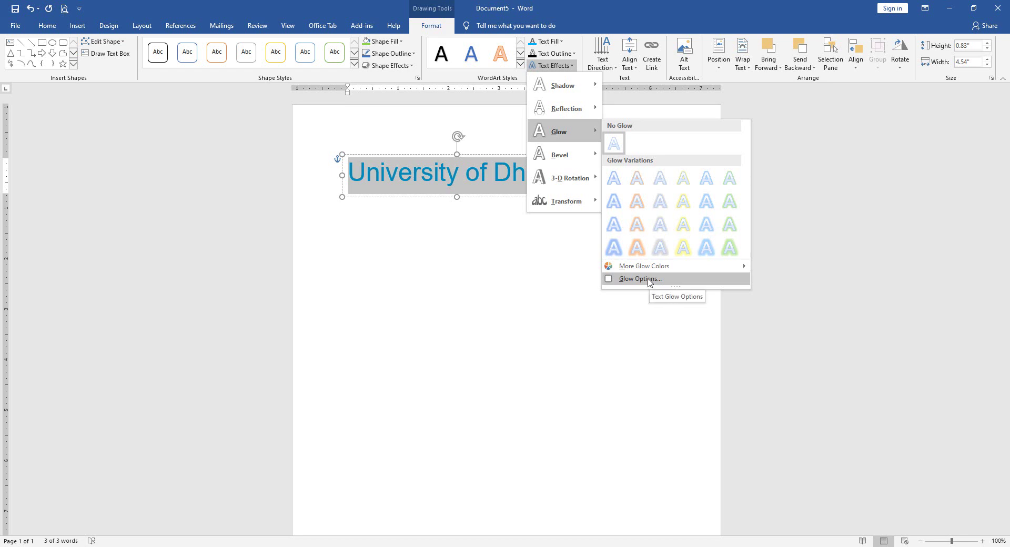
mouse_move(566, 203)
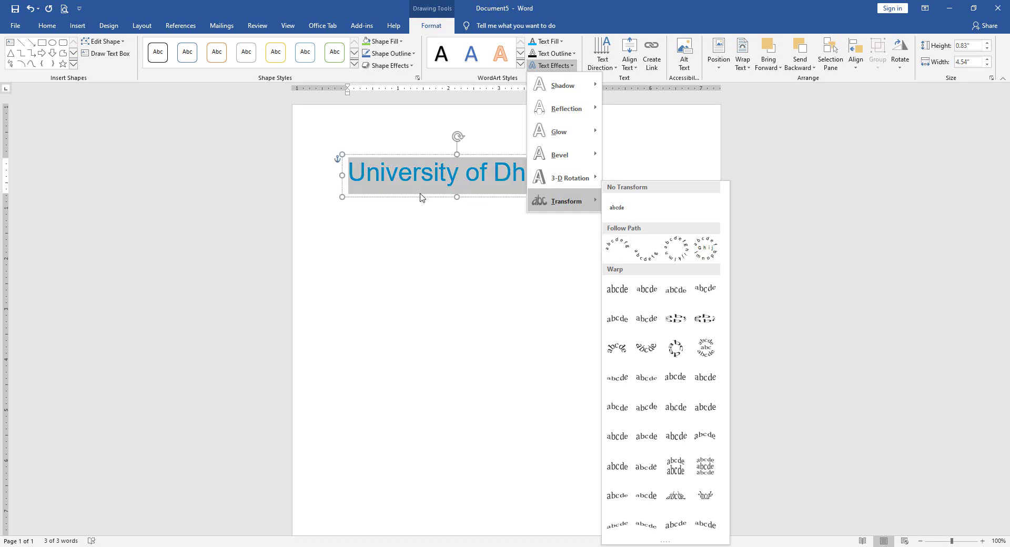
left_click(455, 217)
left_click(448, 197)
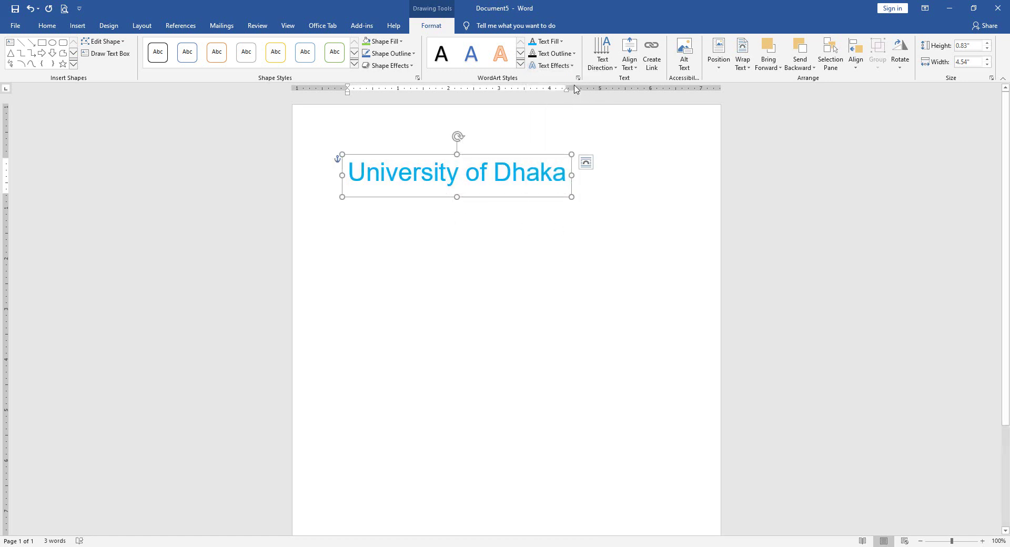
- Bend the title along an upward arch path and resize the box to 3.32 inches wide
left_click(556, 65)
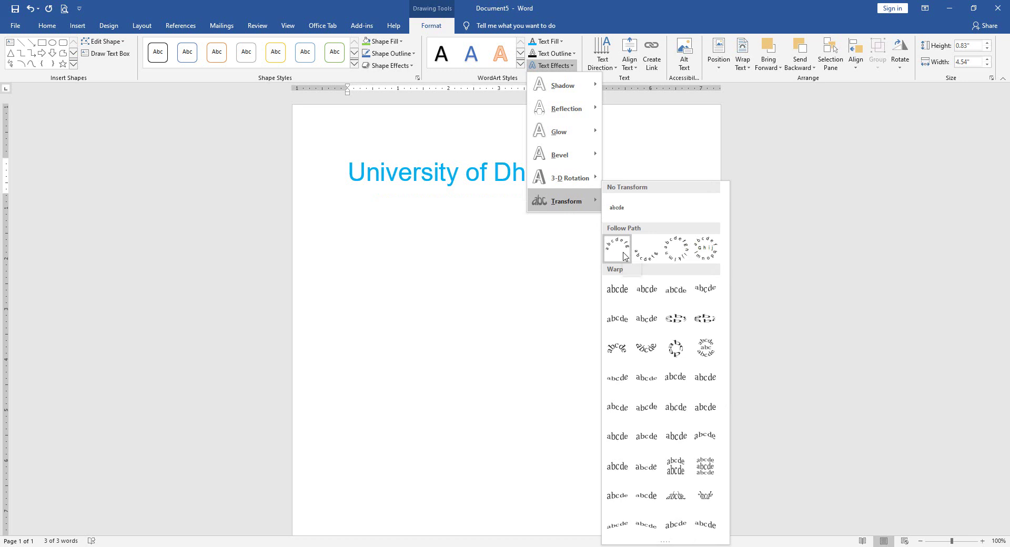
left_click(623, 256)
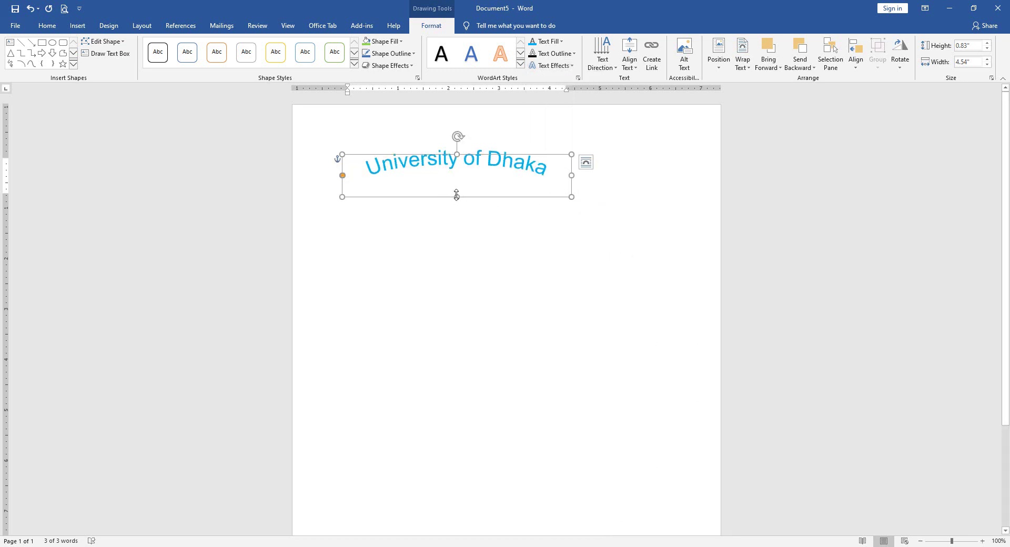
left_click_drag(458, 197, 465, 324)
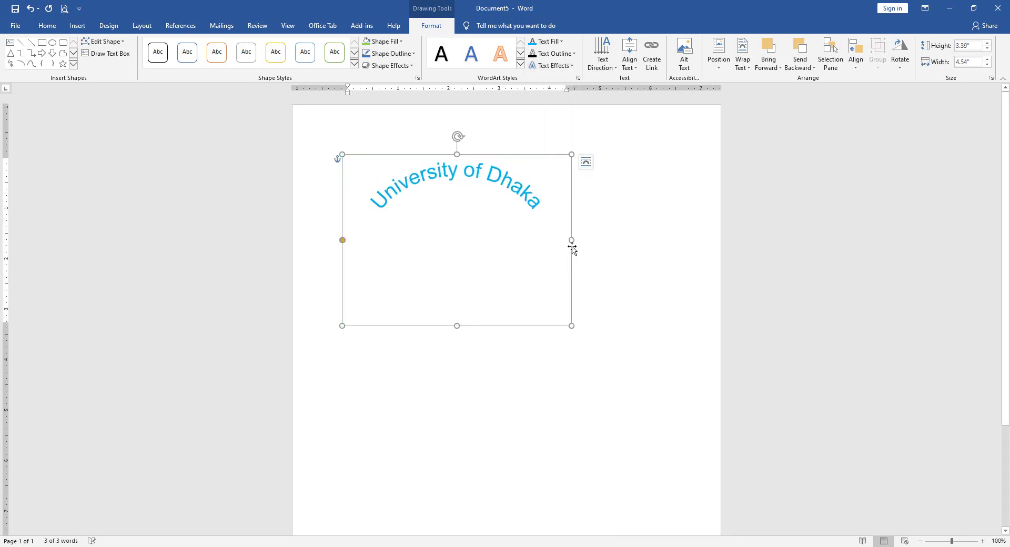
left_click_drag(568, 240, 511, 240)
- Try a Chevron: Down warp, adjusting its curvature and stretching the box to 4.74 inches tall
left_click(550, 42)
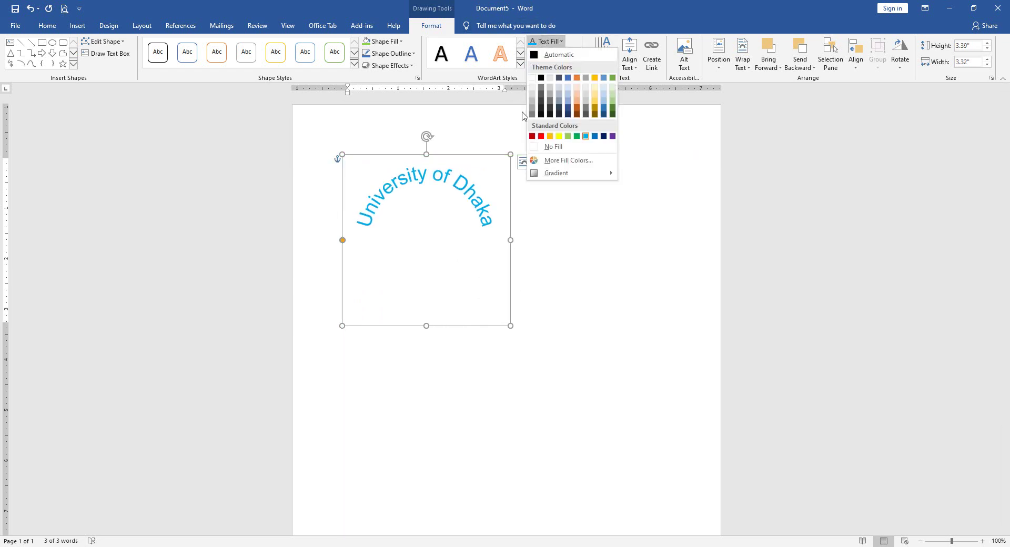
left_click(556, 43)
left_click(558, 66)
mouse_move(554, 204)
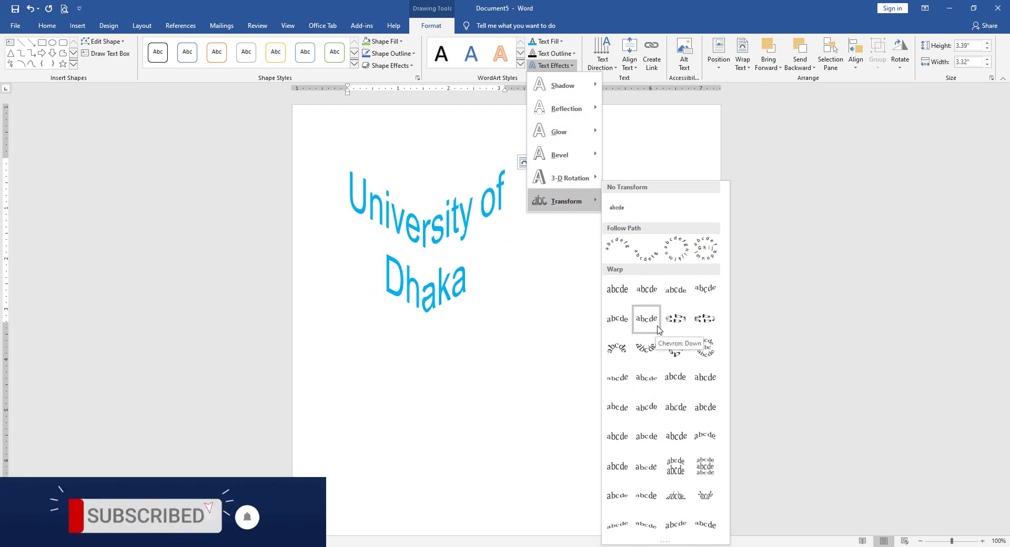
left_click(676, 291)
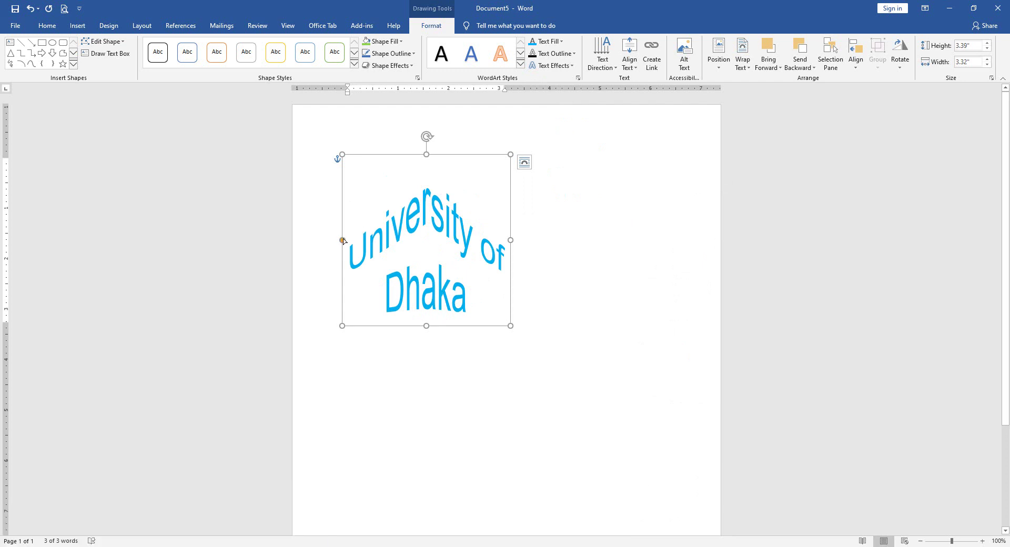
left_click_drag(343, 240, 342, 255)
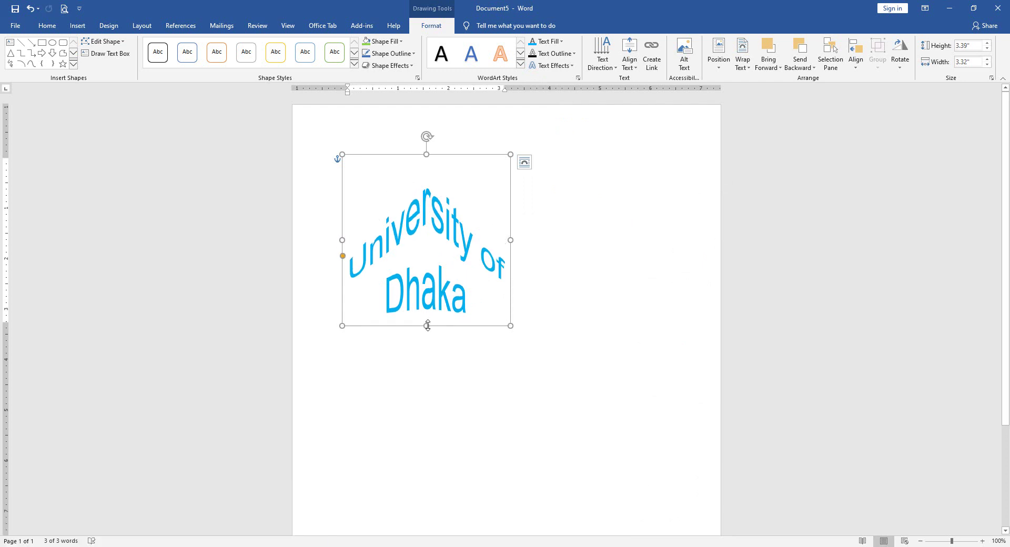
left_click_drag(427, 326, 427, 394)
left_click_drag(343, 297, 343, 350)
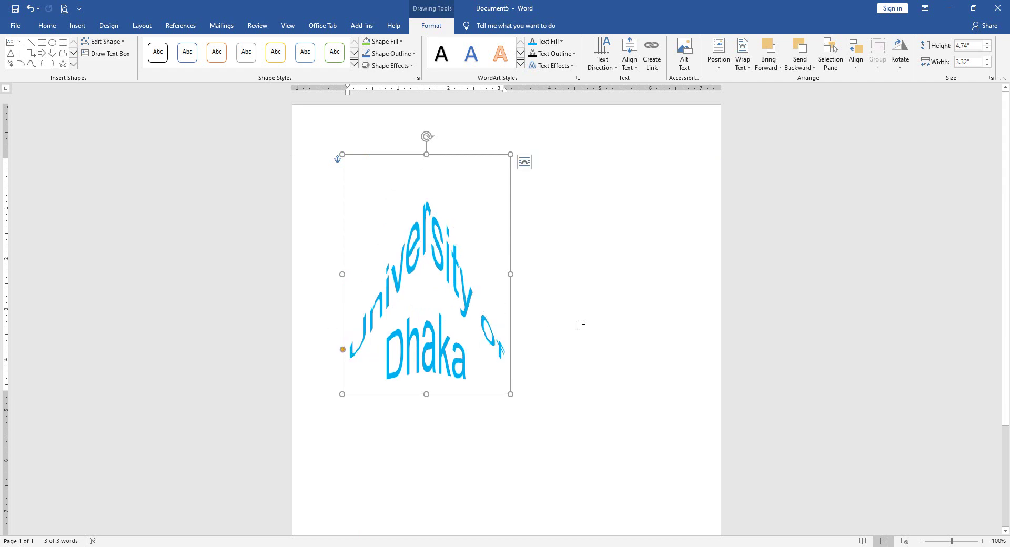
- Undo the warp changes to return to the simple arched title
left_click(30, 13)
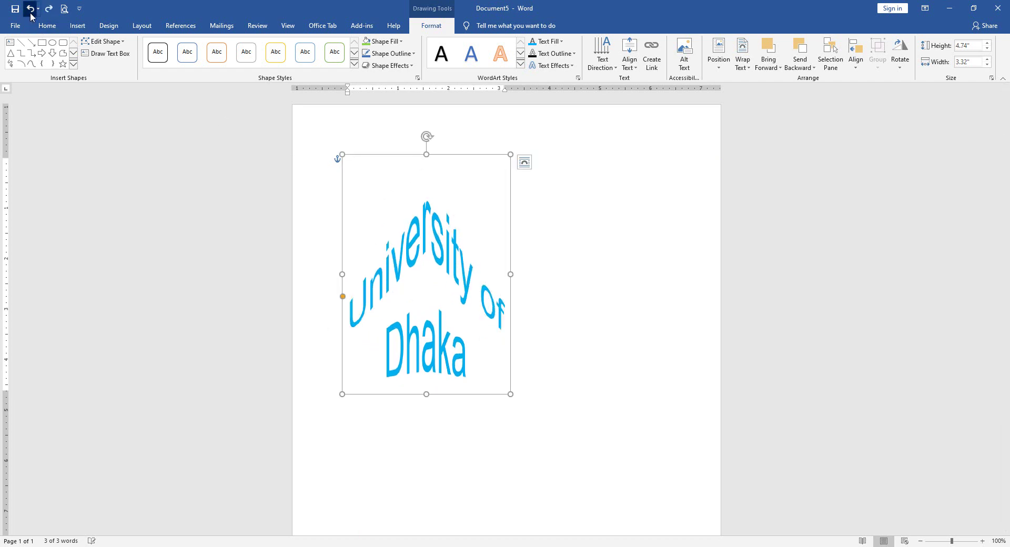
left_click(30, 13)
left_click(30, 15)
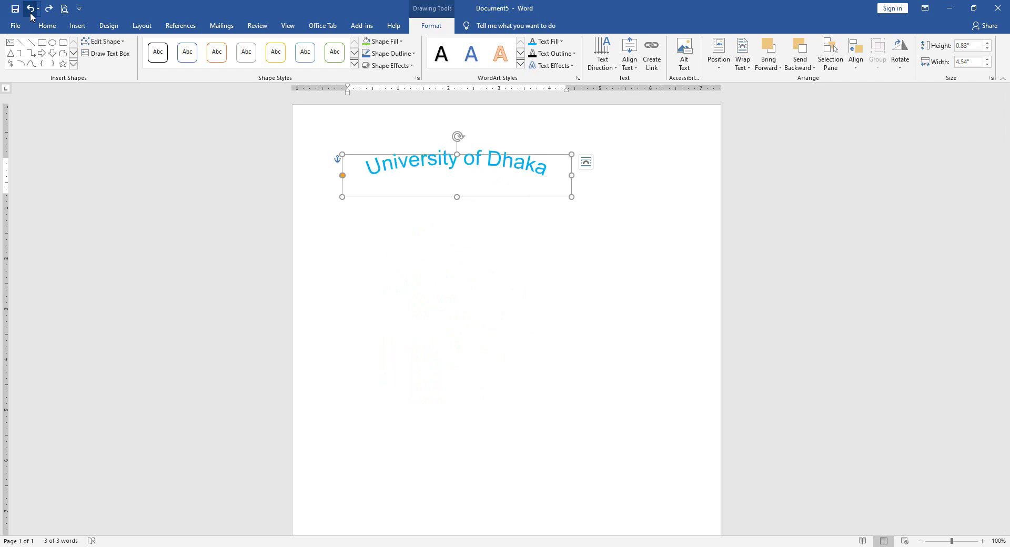
- Try light blue, dark blue and red fills on the WordArt box, adding a black outline
left_click(382, 41)
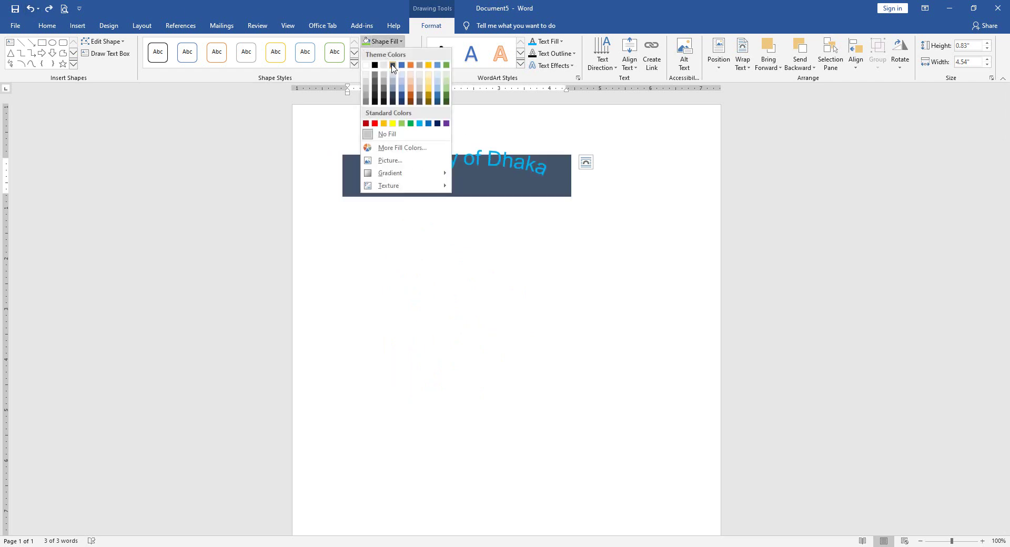
left_click(420, 123)
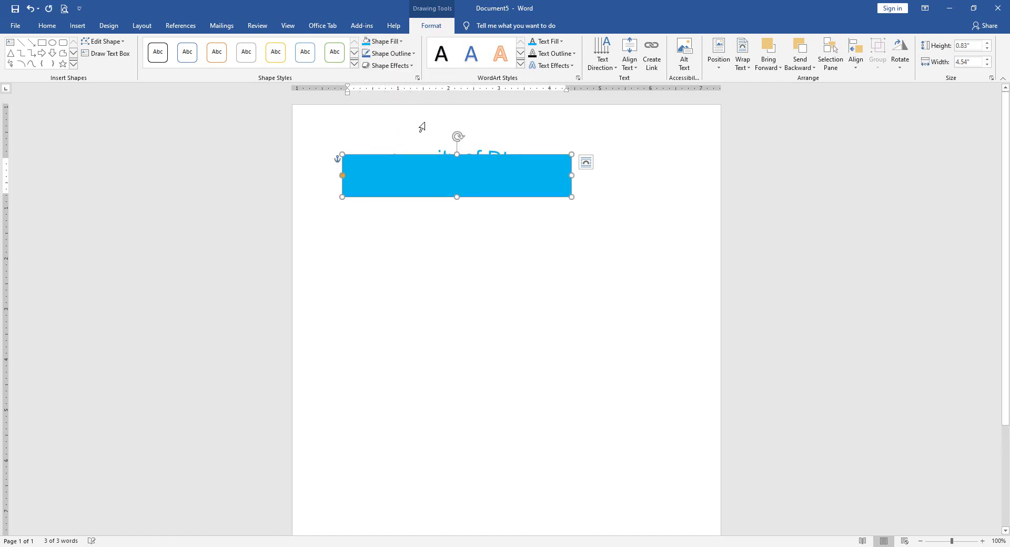
left_click(392, 47)
left_click(430, 123)
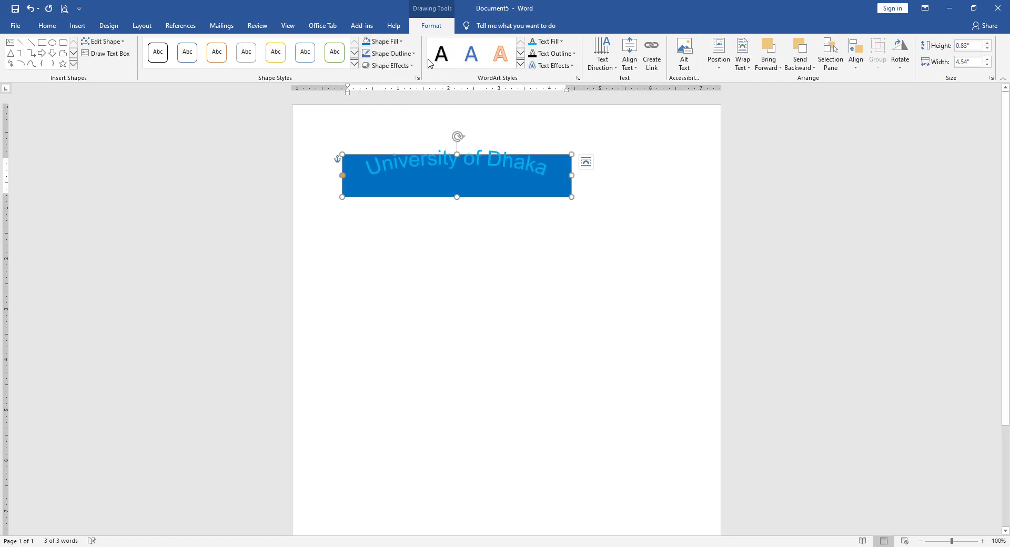
left_click(395, 45)
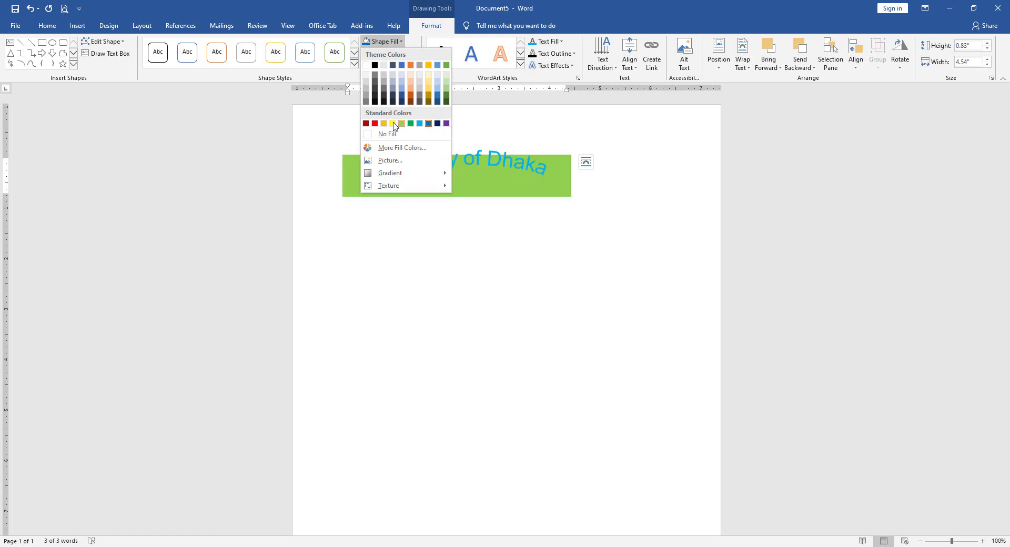
left_click(375, 123)
left_click(389, 53)
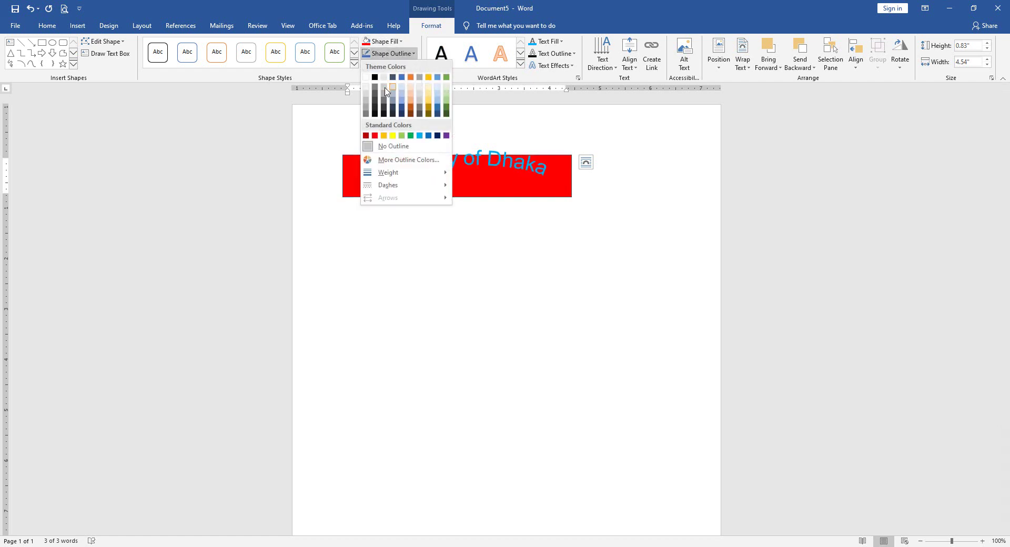
left_click(375, 78)
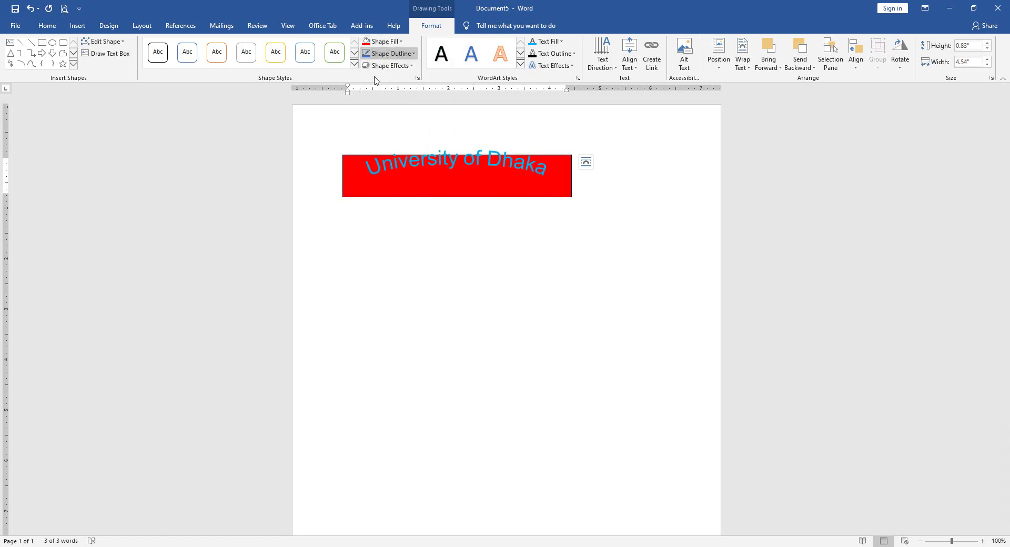
- Set the WordArt box to no fill and no outline, then delete it
left_click(544, 65)
left_click(386, 164)
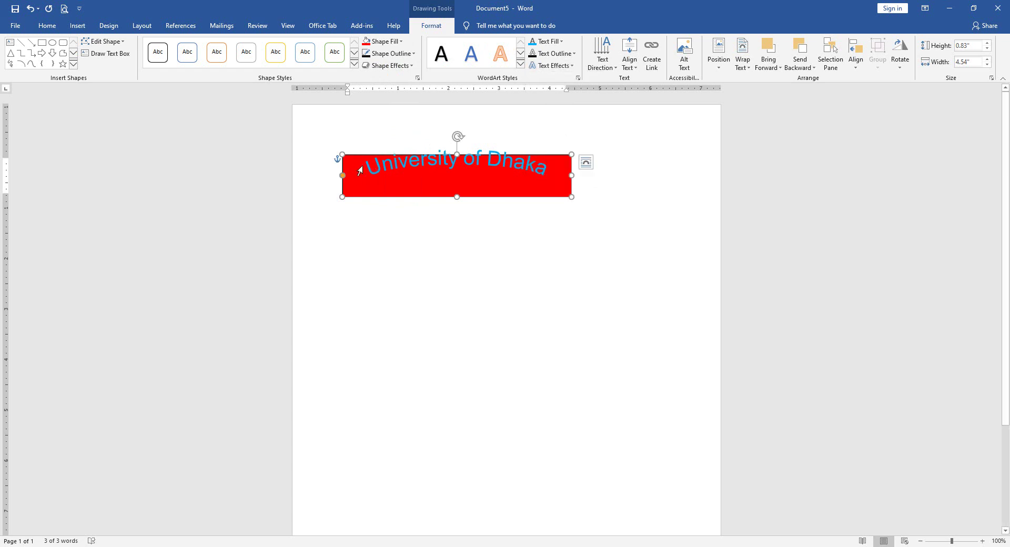
left_click(380, 41)
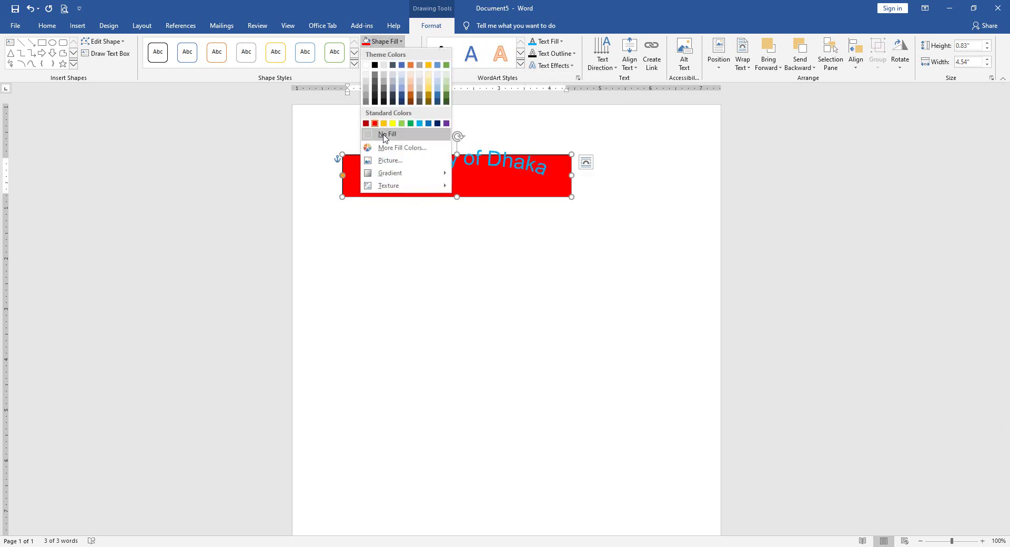
left_click(386, 134)
left_click(382, 41)
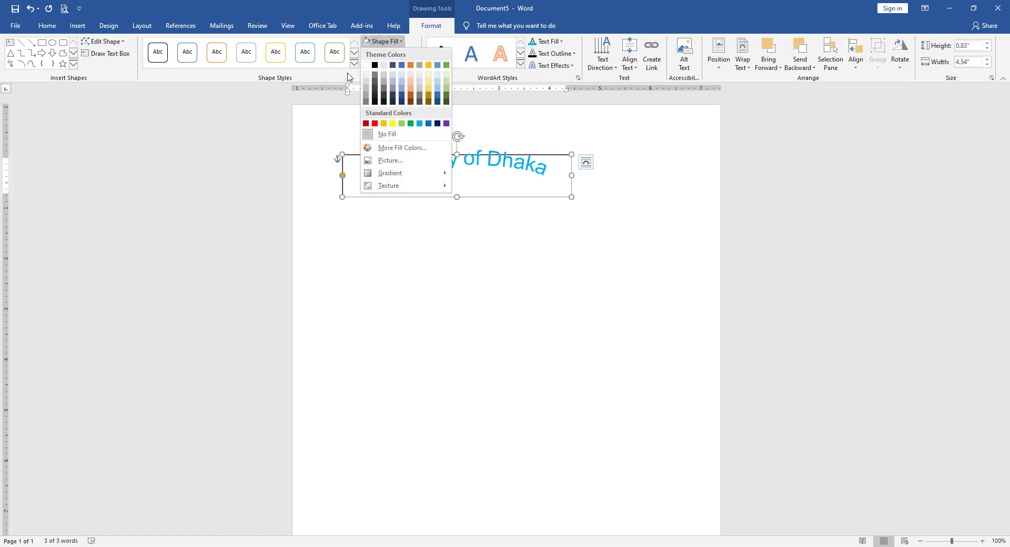
left_click(347, 77)
left_click(389, 53)
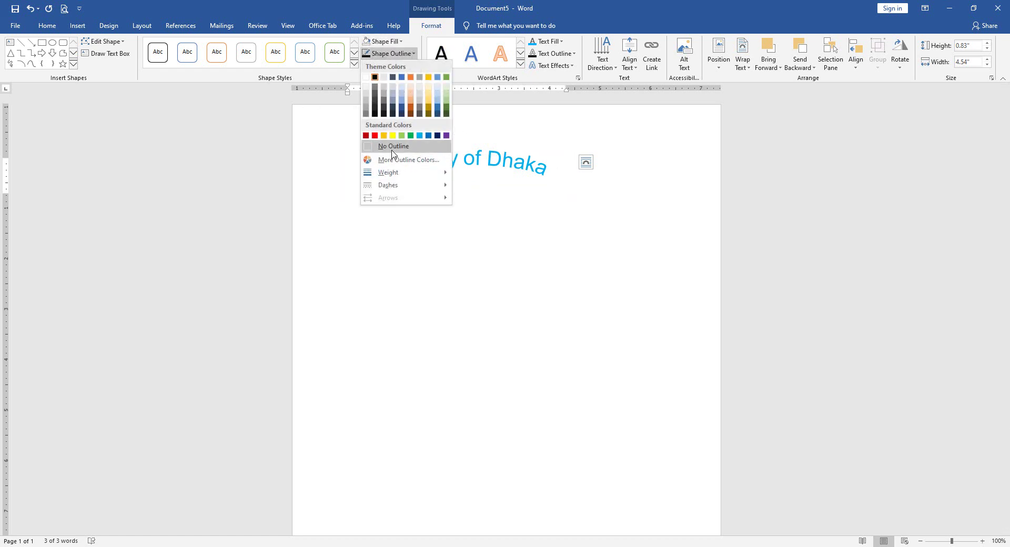
left_click(391, 150)
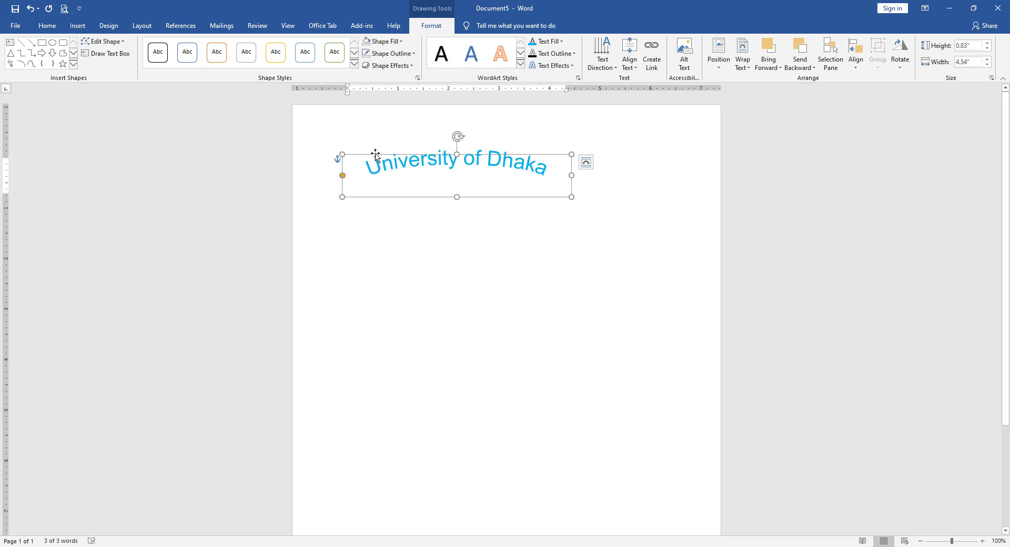
key("Delete")
- Type a person's name on the page and make its first letter a Dropped drop cap
left_click(78, 26)
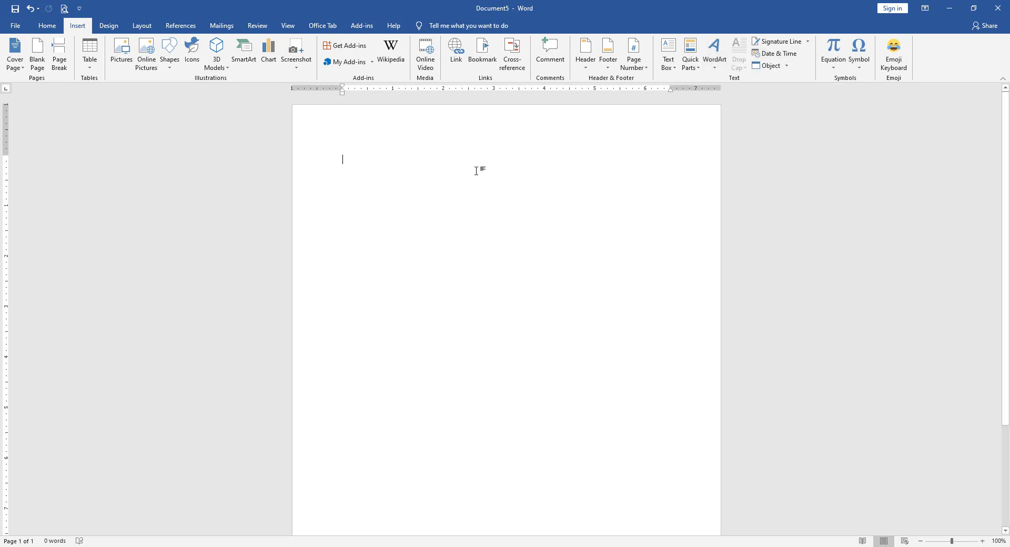
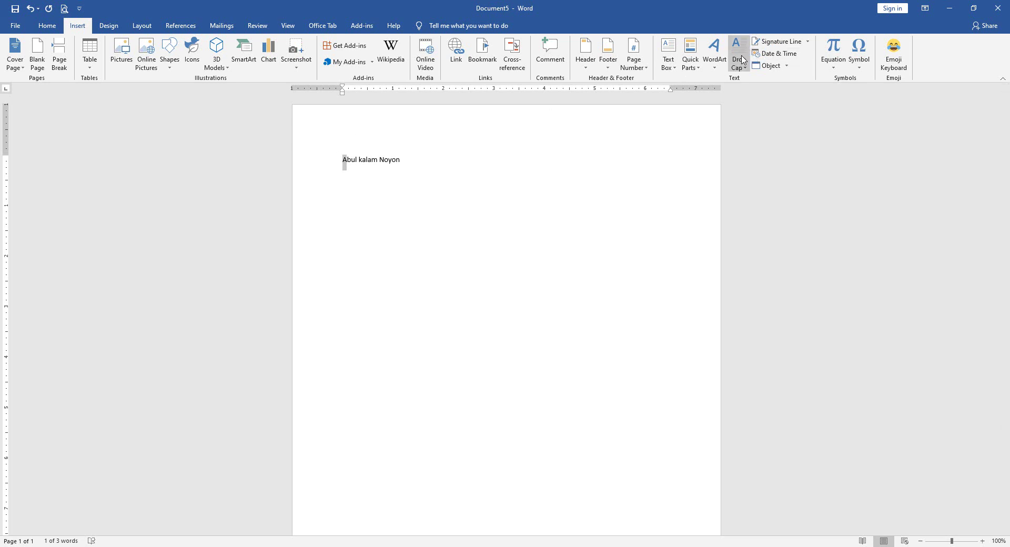
left_click(738, 57)
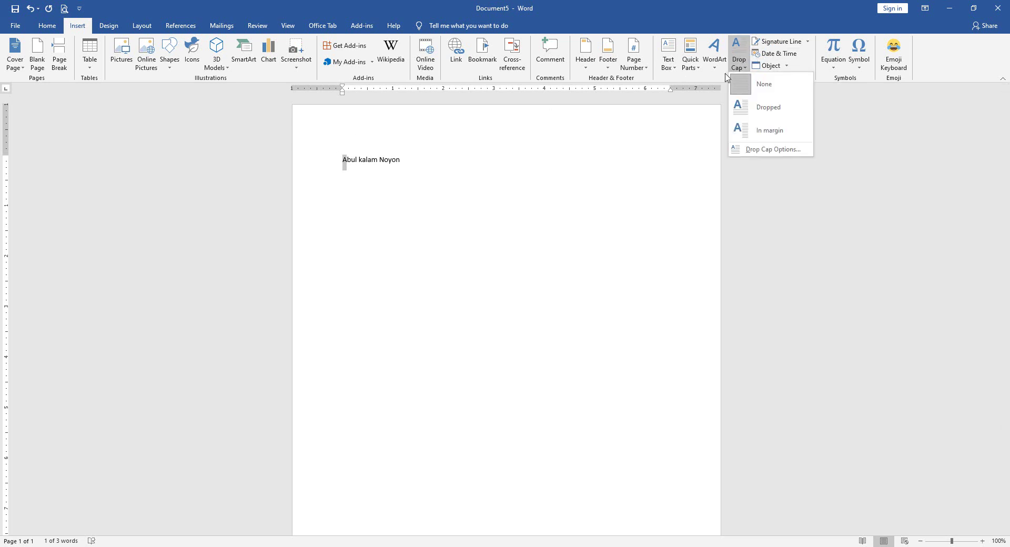
left_click(745, 114)
- Select the drop cap letter and review the drop cap styles without changing them
left_click(406, 183)
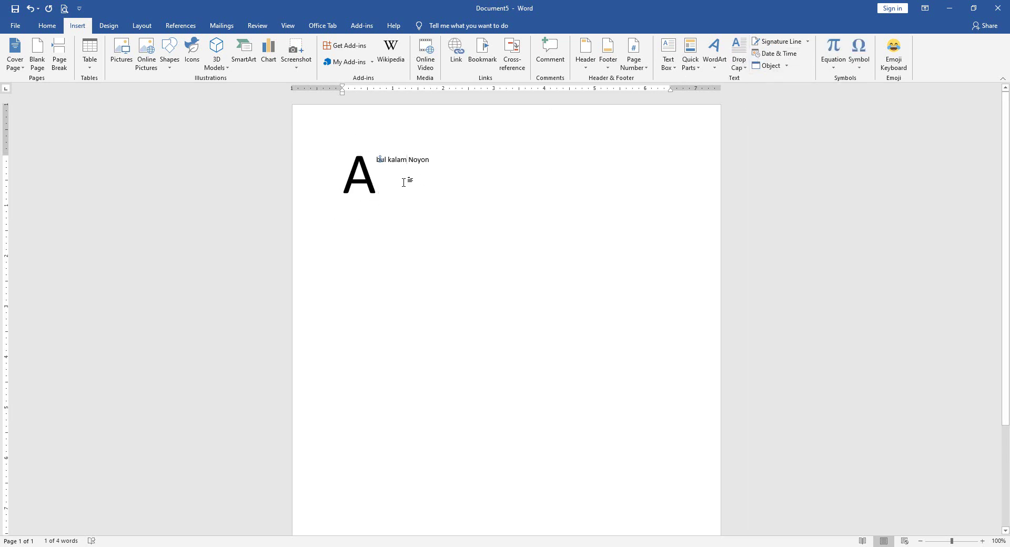
left_click(371, 179)
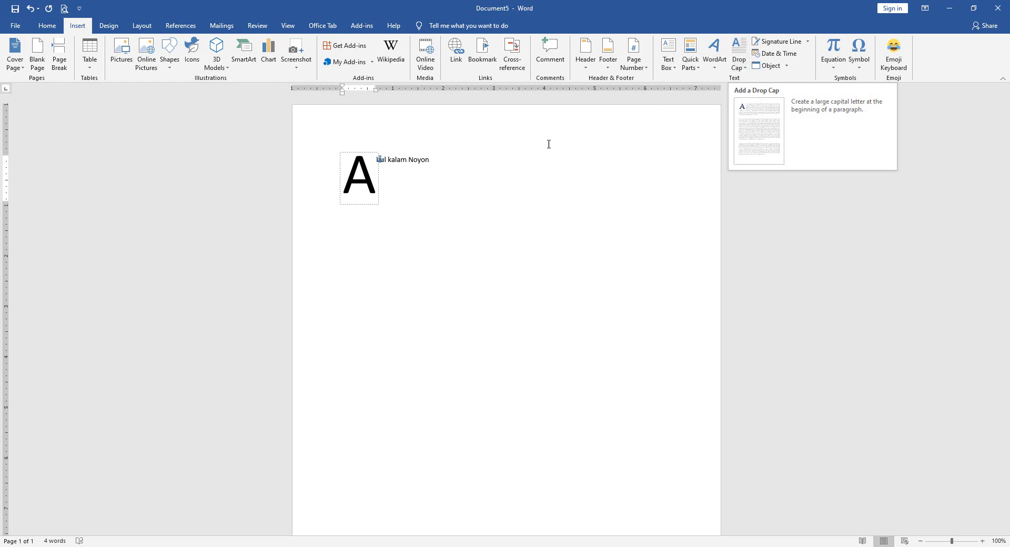
left_click(446, 188)
left_click(372, 176)
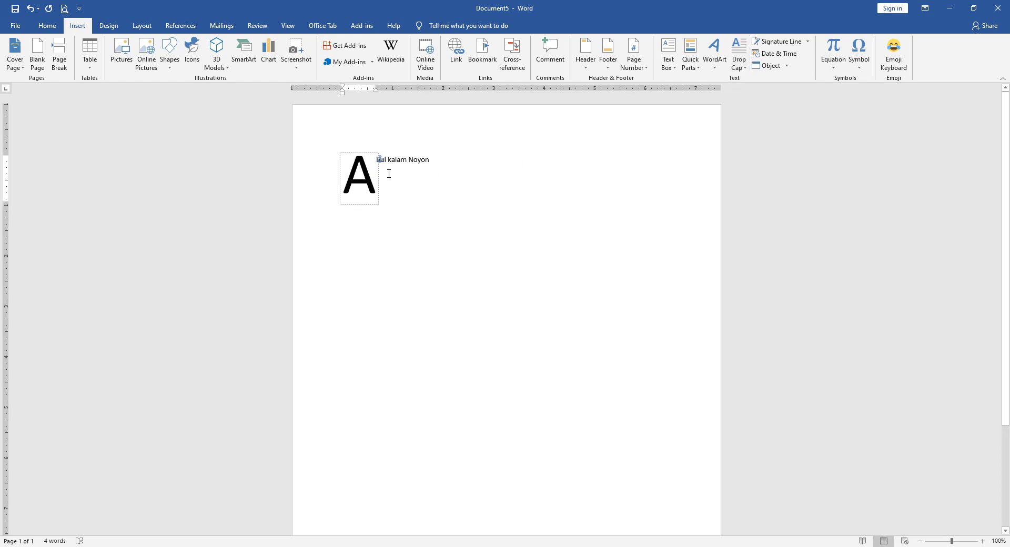
double_click(360, 177)
left_click(739, 57)
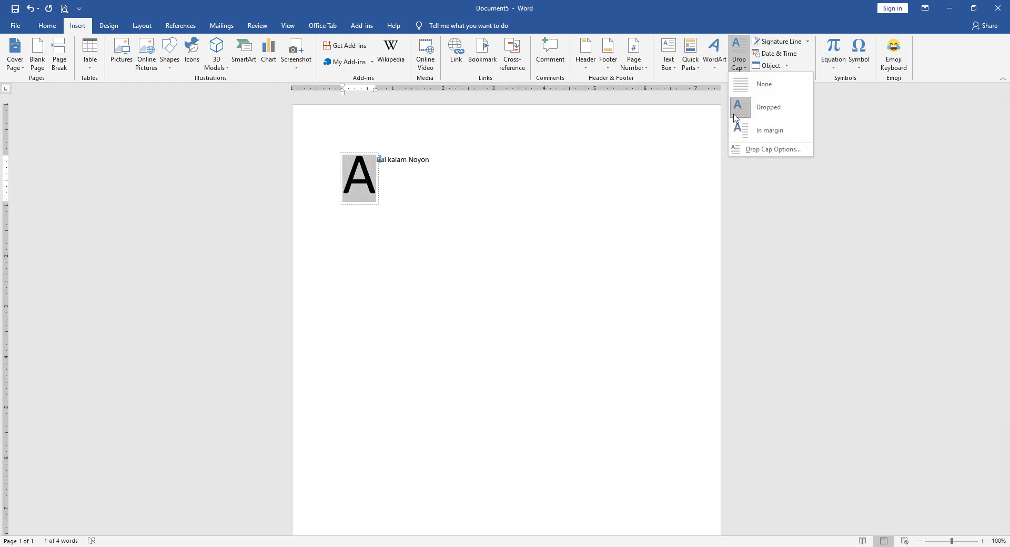
left_click(361, 184)
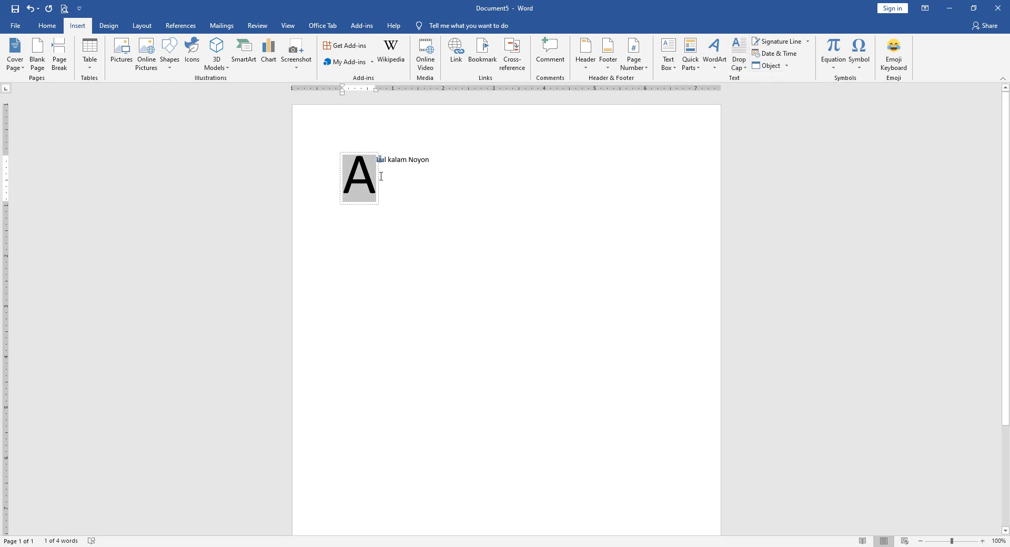
left_click(400, 175)
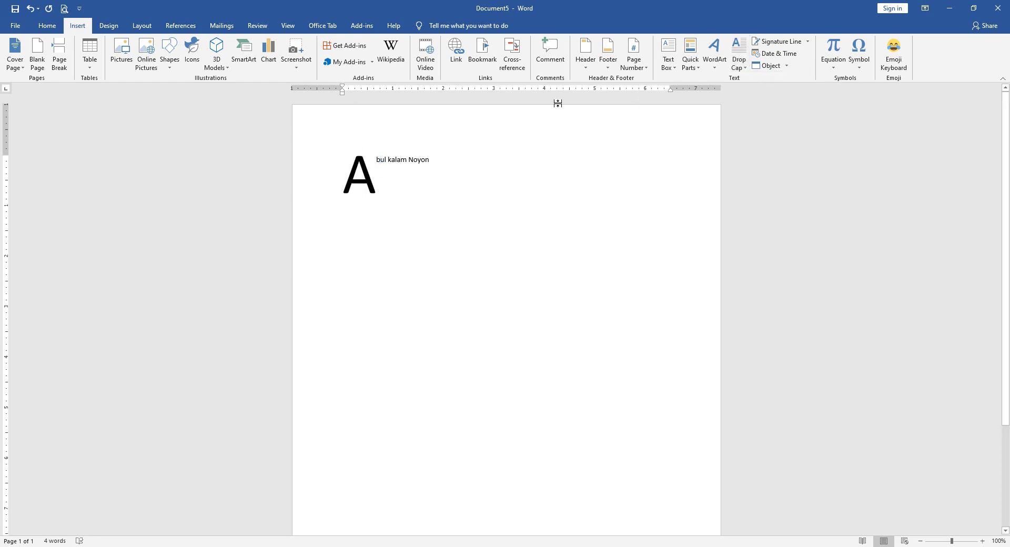
left_click(367, 184)
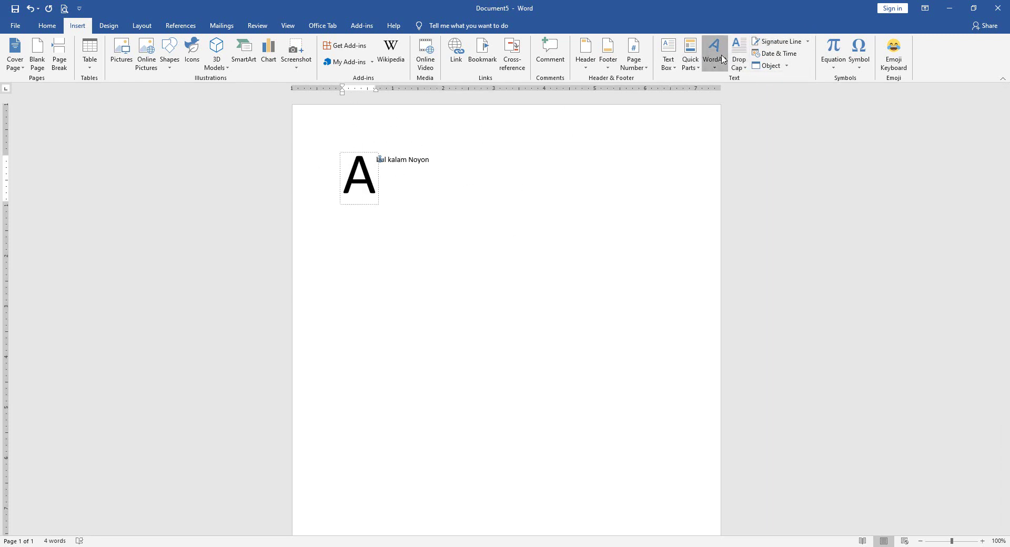
- Move the drop cap into the left margin, then undo back to the Dropped style
left_click(714, 59)
left_click(738, 59)
left_click(739, 59)
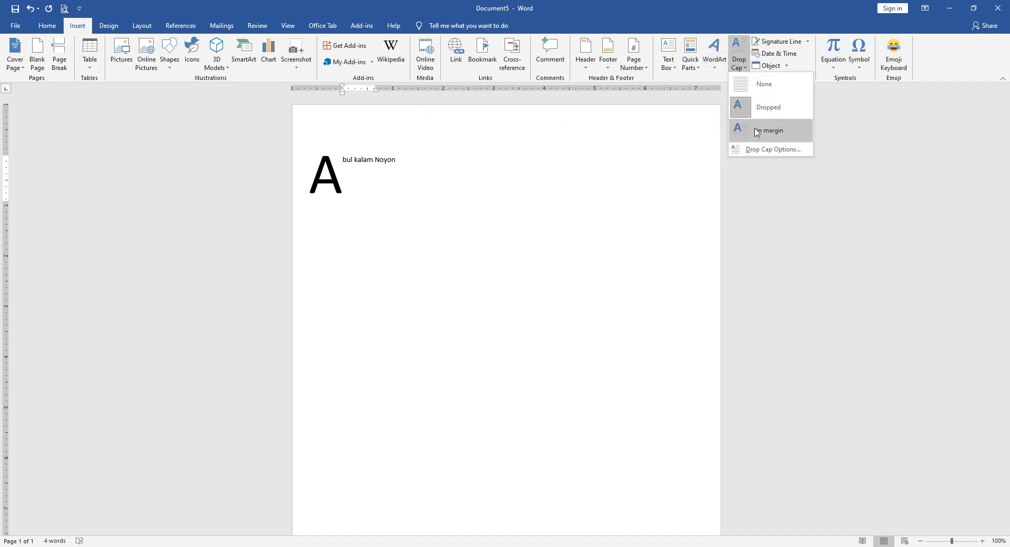
left_click(761, 131)
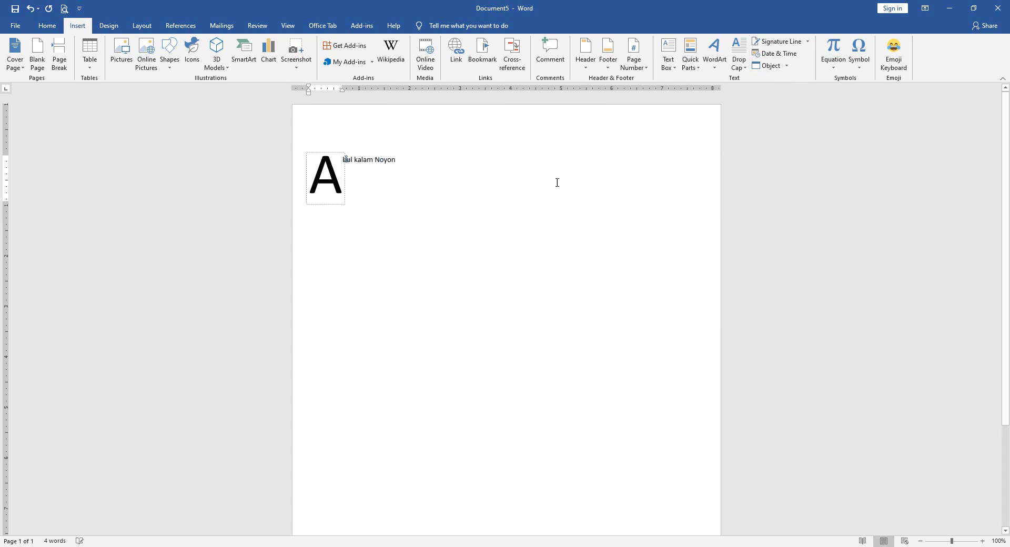
left_click(524, 194)
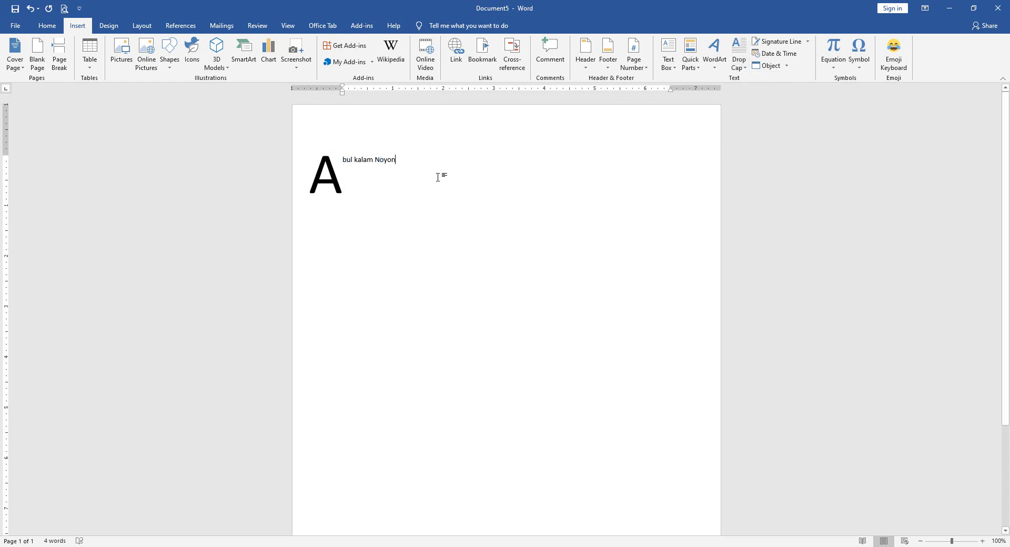
key("ctrl+z")
left_click(738, 59)
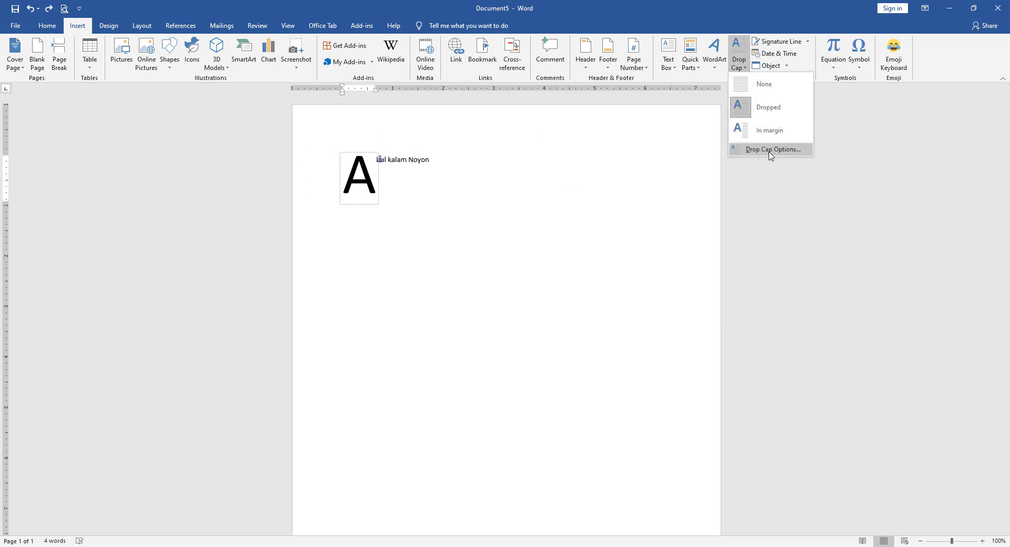
- Make the drop cap span 4 lines in Drop Cap Options
left_click(760, 150)
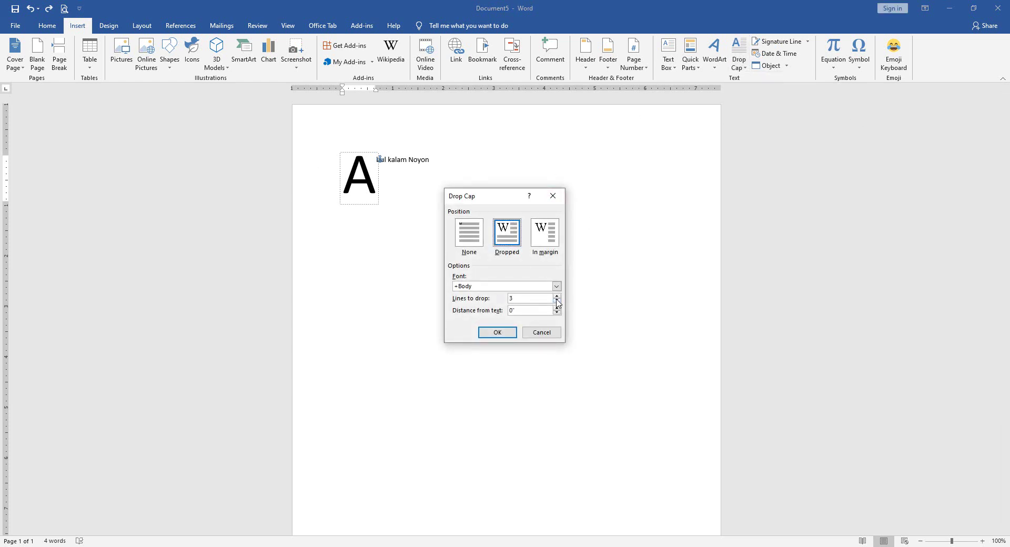
left_click(557, 296)
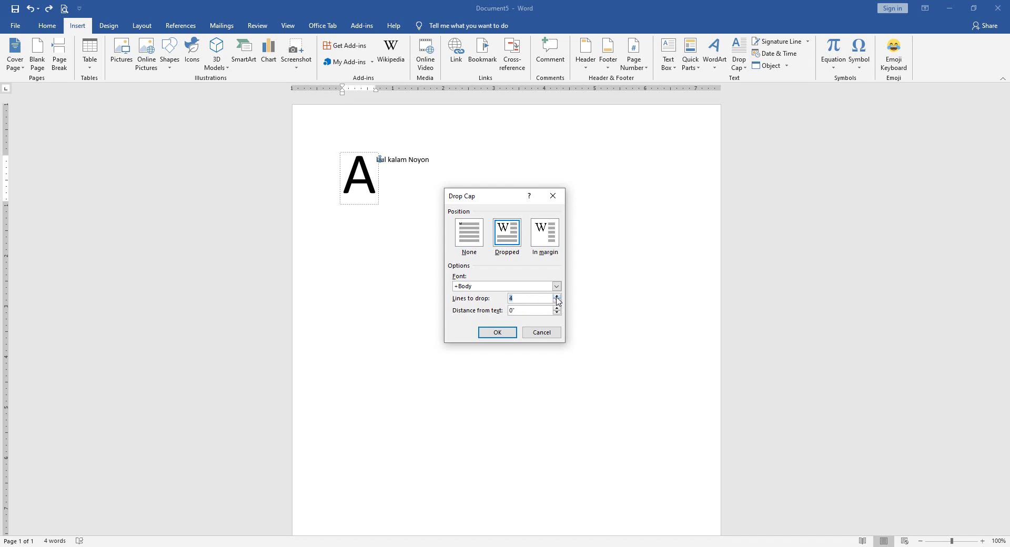
left_click(512, 332)
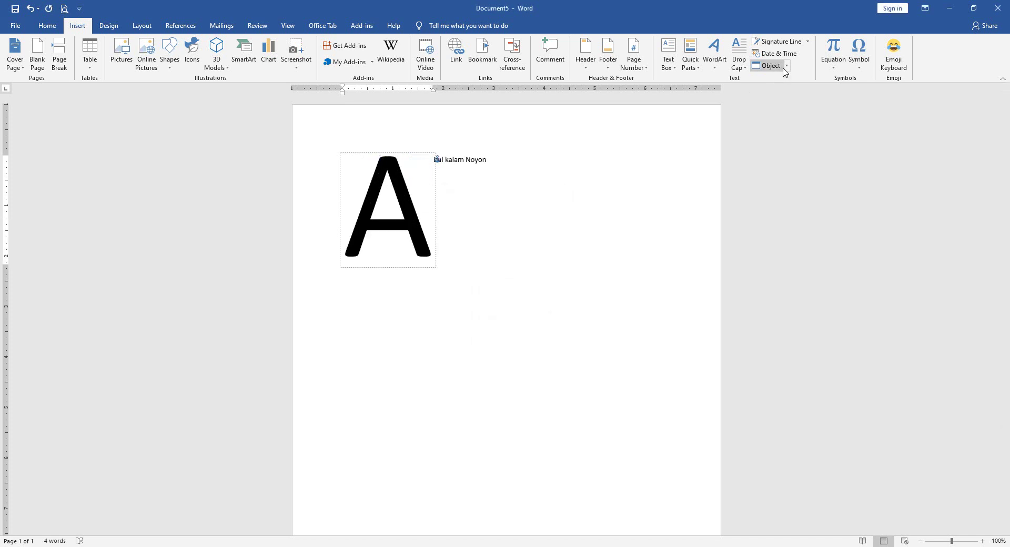
- Change the drop cap font to Adobe Ming Std L
left_click(740, 57)
left_click(764, 148)
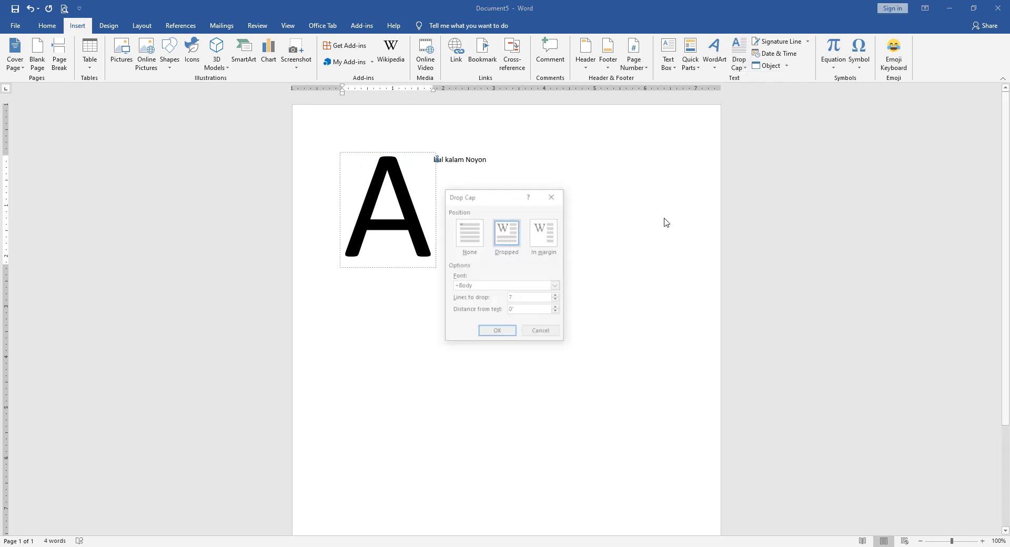
left_click(557, 286)
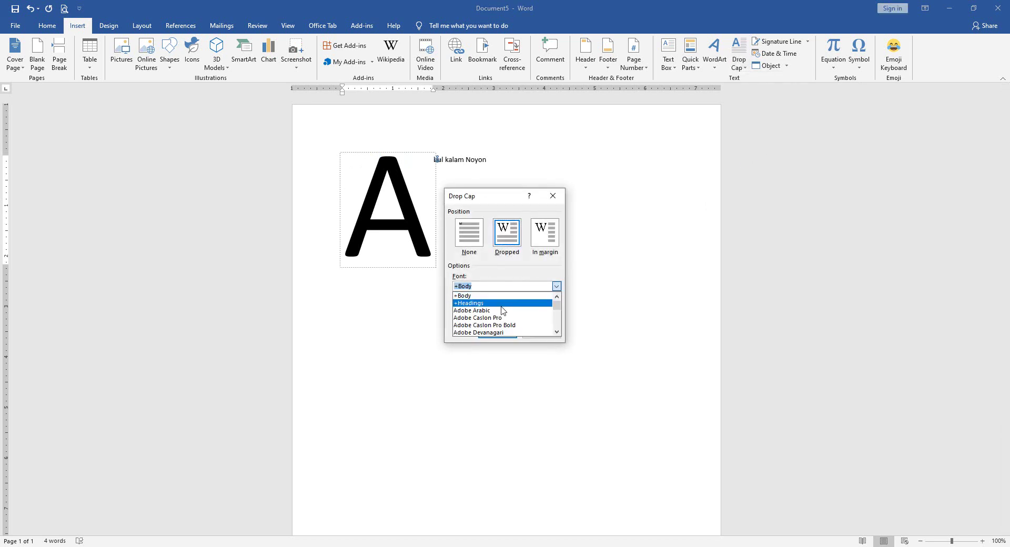
scroll(495, 313, "down", 5)
scroll(490, 315, "up", 5)
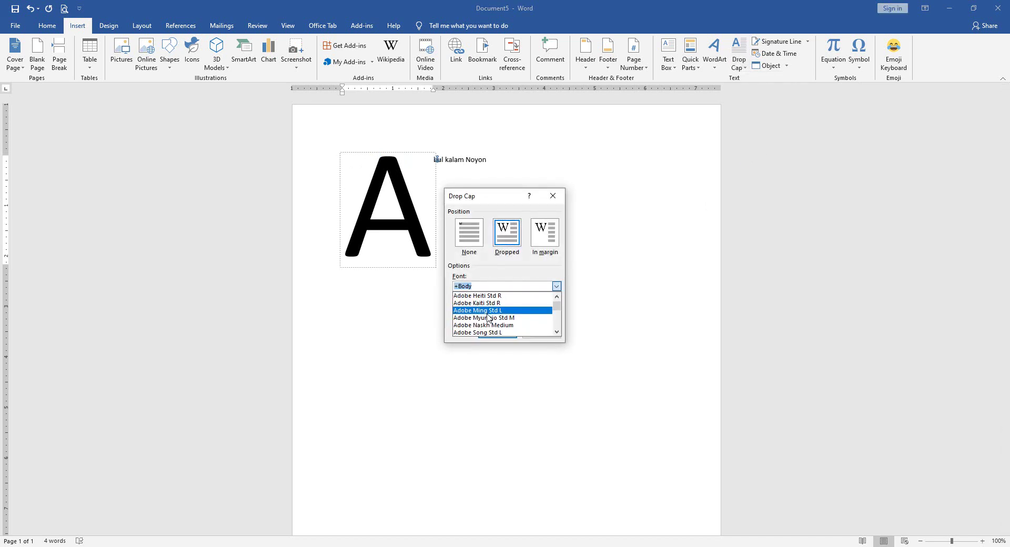
left_click(487, 311)
left_click(495, 333)
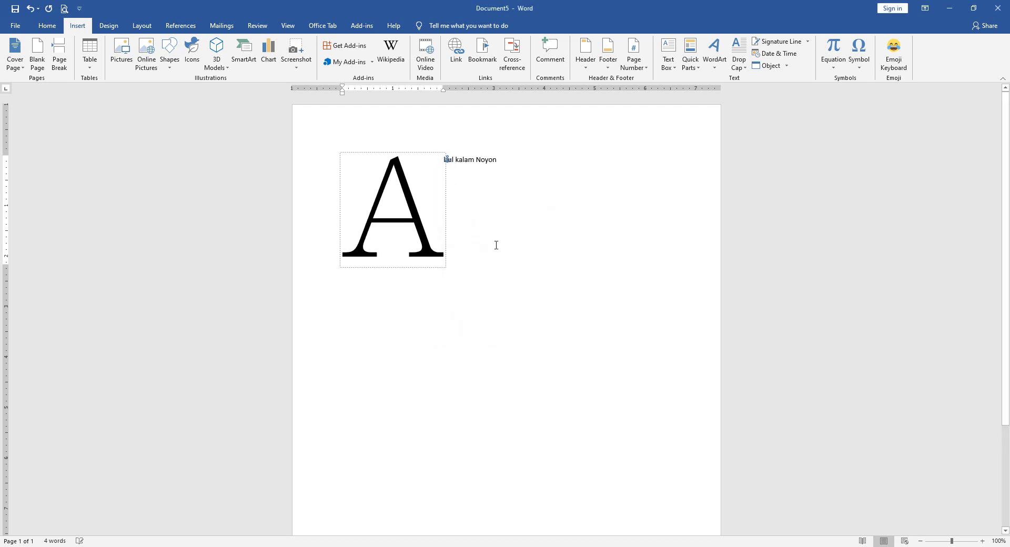
- Delete the text beside the drop cap and select the A's frame
left_click(503, 176)
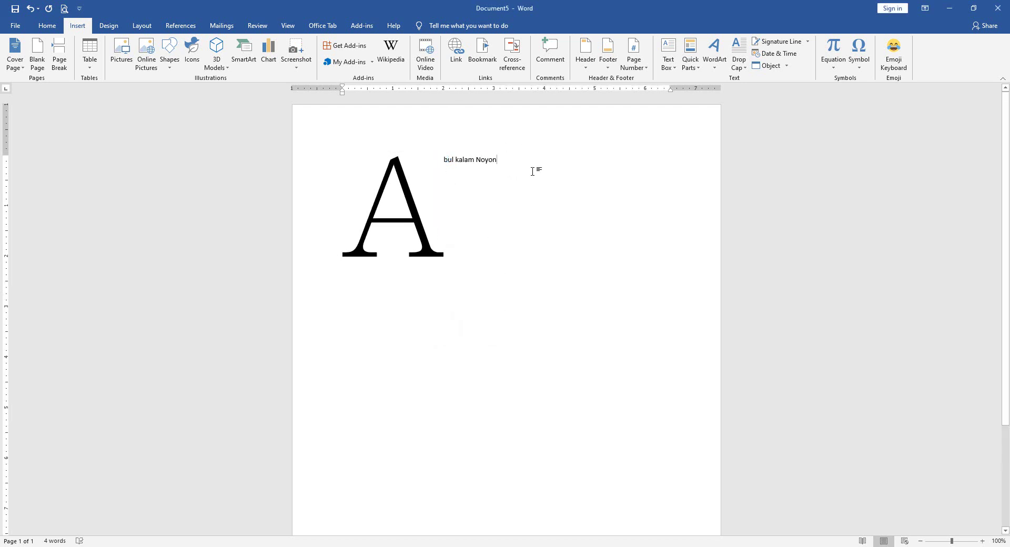
key("shift+Home")
key("BackSpace")
left_click(395, 157)
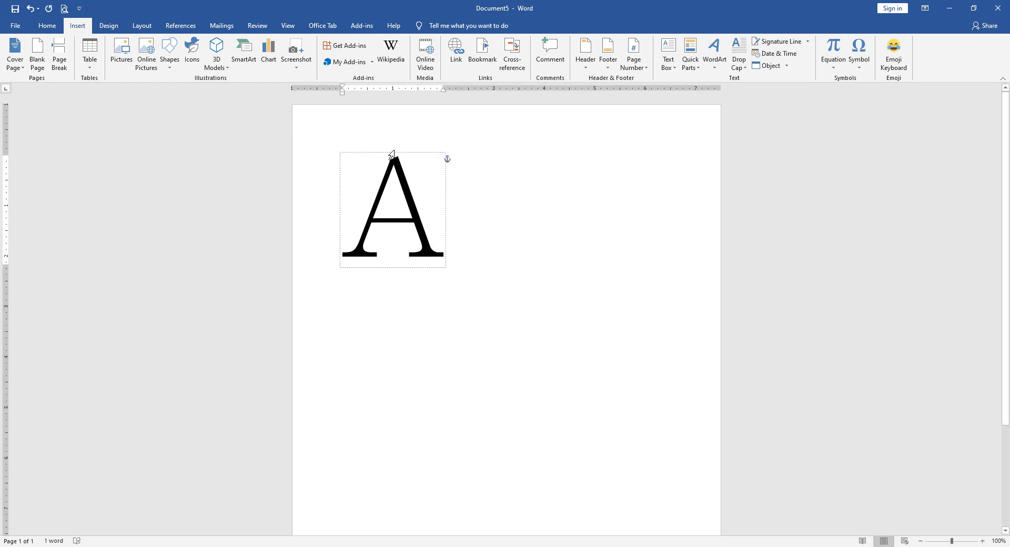
- Replace the drop cap with the date Thursday, April 2, 2020, sized 10 pt
key("Delete")
left_click(784, 54)
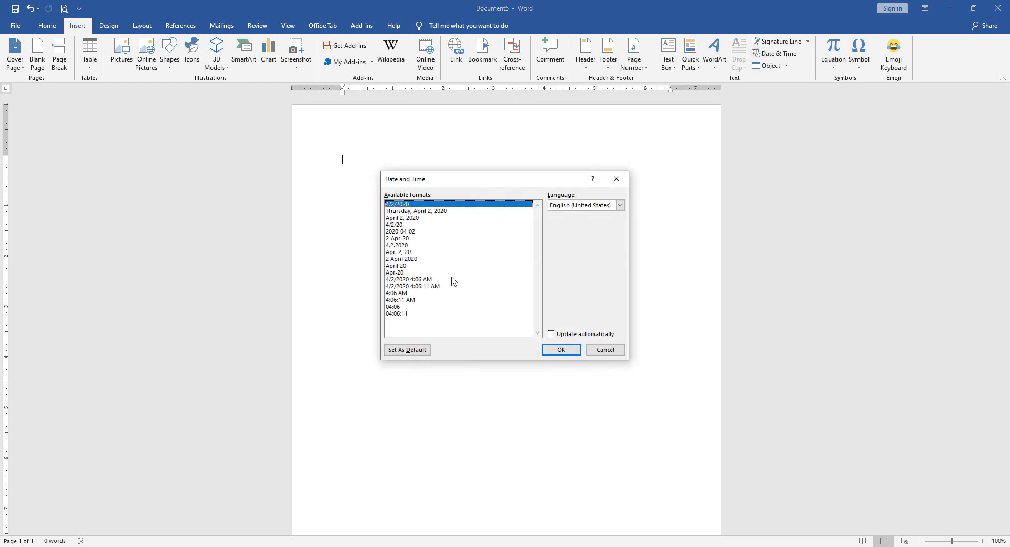
left_click(421, 211)
left_click(561, 350)
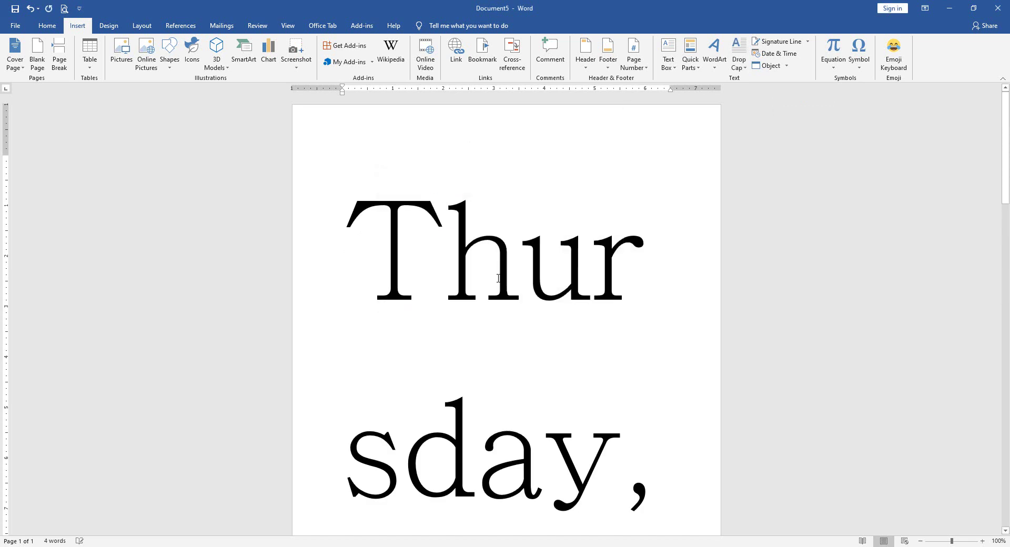
left_click_drag(377, 239, 615, 413)
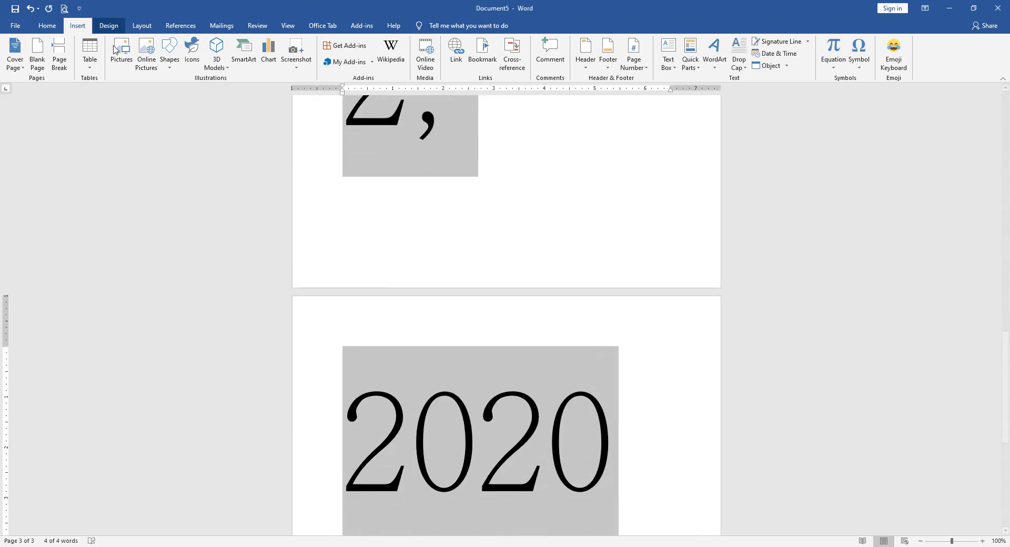
left_click(48, 26)
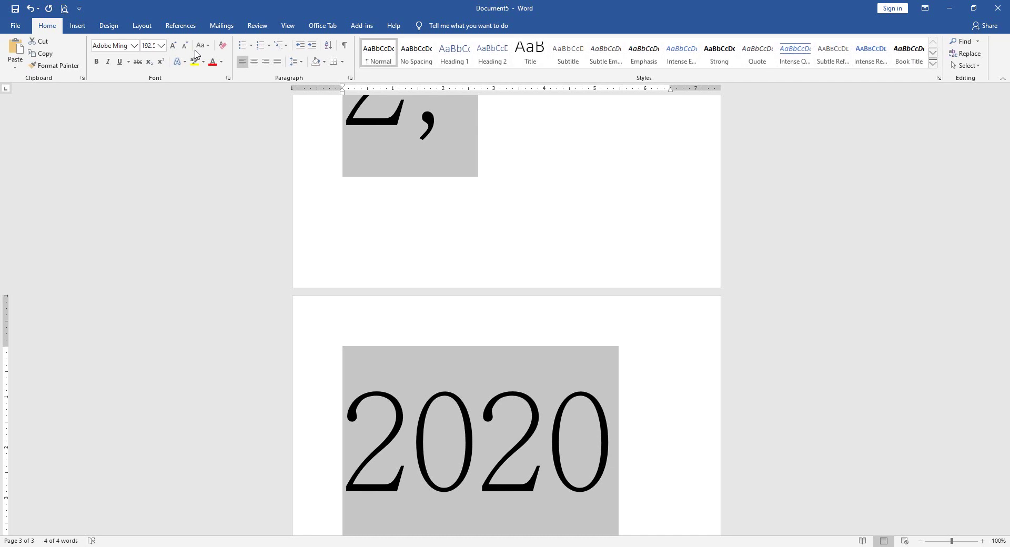
left_click(161, 46)
left_click(156, 79)
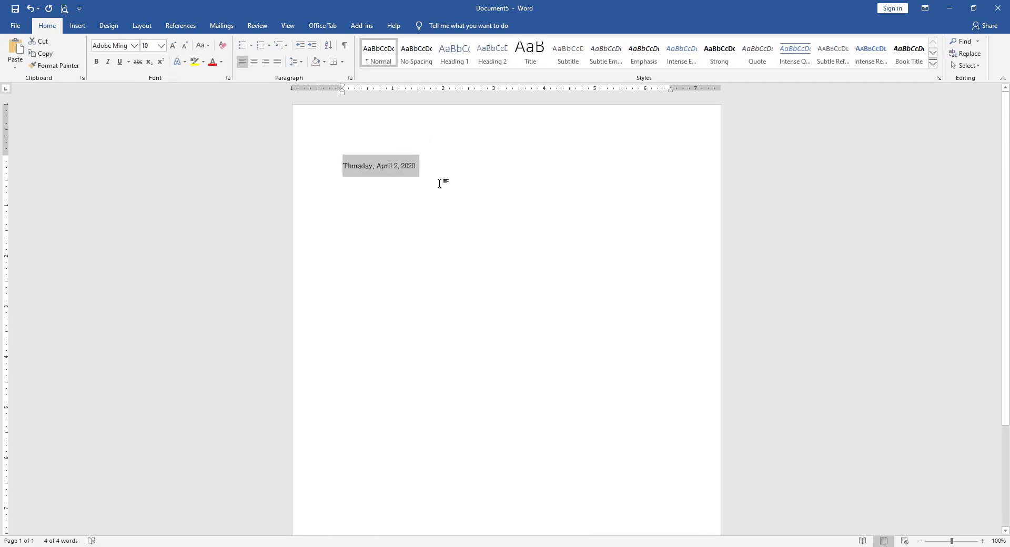
left_click(426, 172)
- Insert the date and time 4/2/2020 4:06:27 AM on a new line
left_click(77, 26)
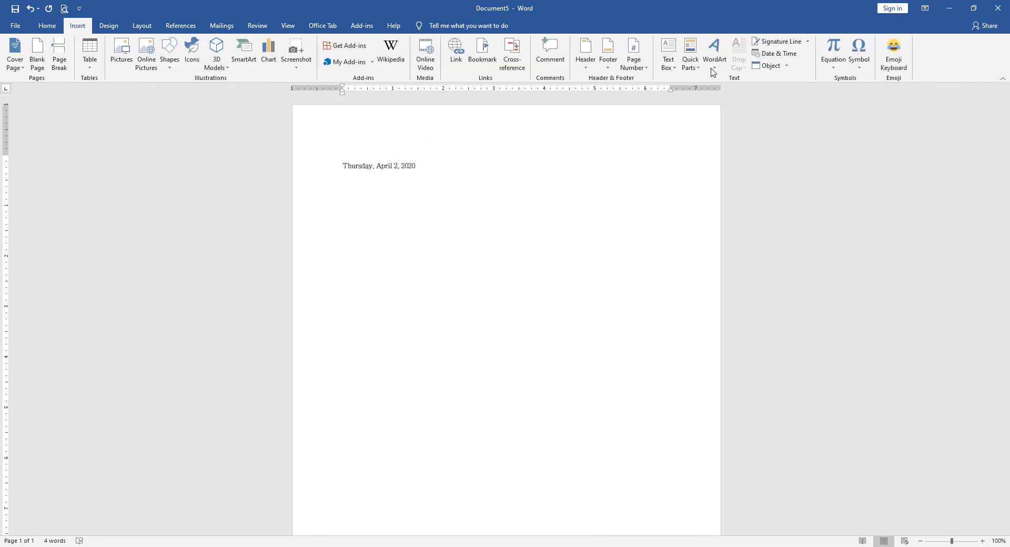
left_click(774, 53)
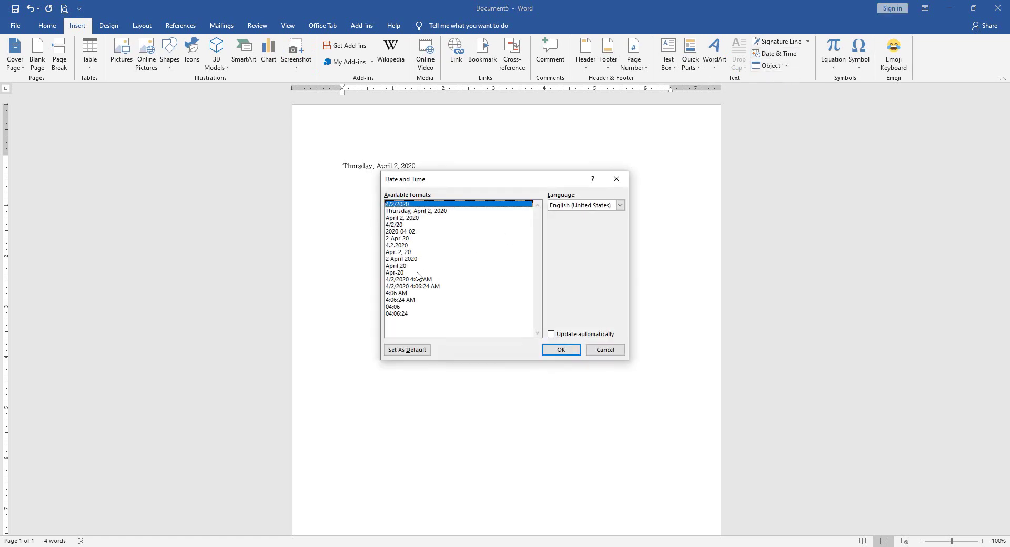
left_click(415, 286)
left_click(558, 351)
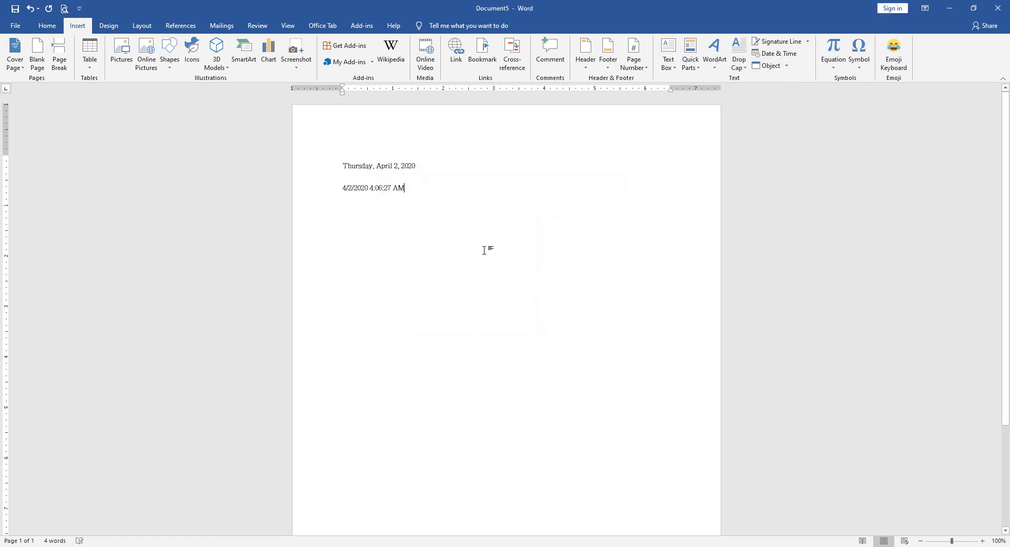
- Format both date lines in Calibri at 16 pt
left_click_drag(436, 200, 245, 151)
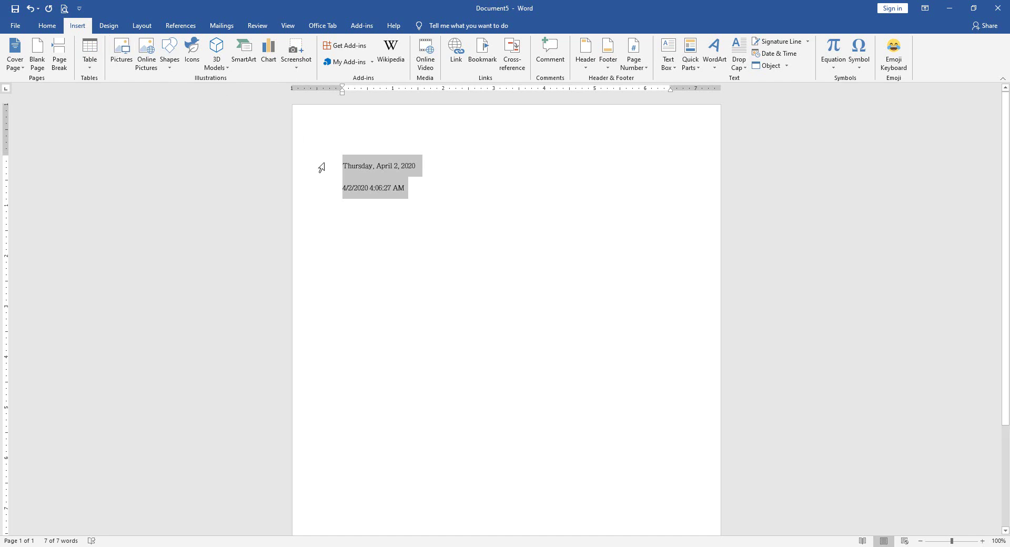
left_click(47, 27)
left_click(135, 46)
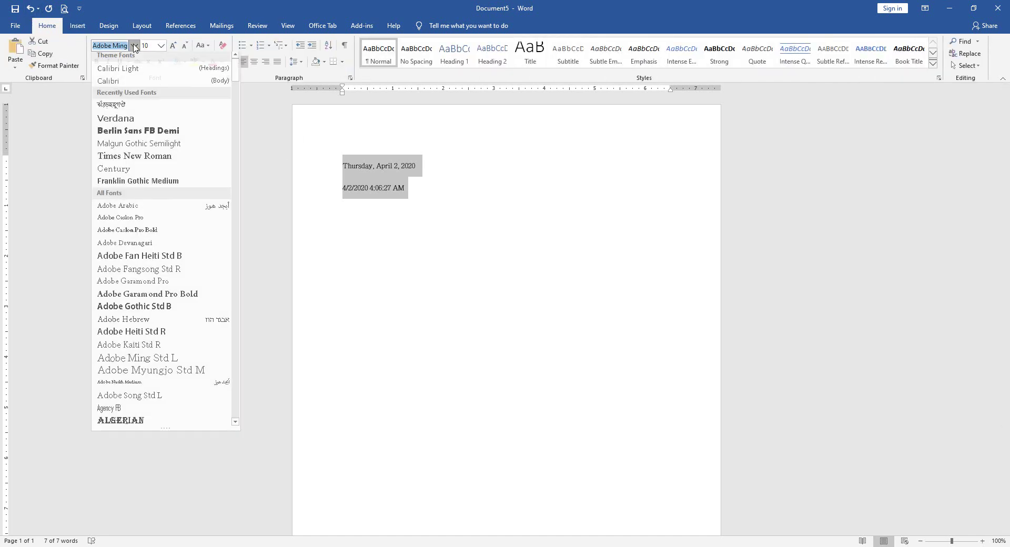
left_click(116, 84)
left_click(437, 186)
key("ctrl+a")
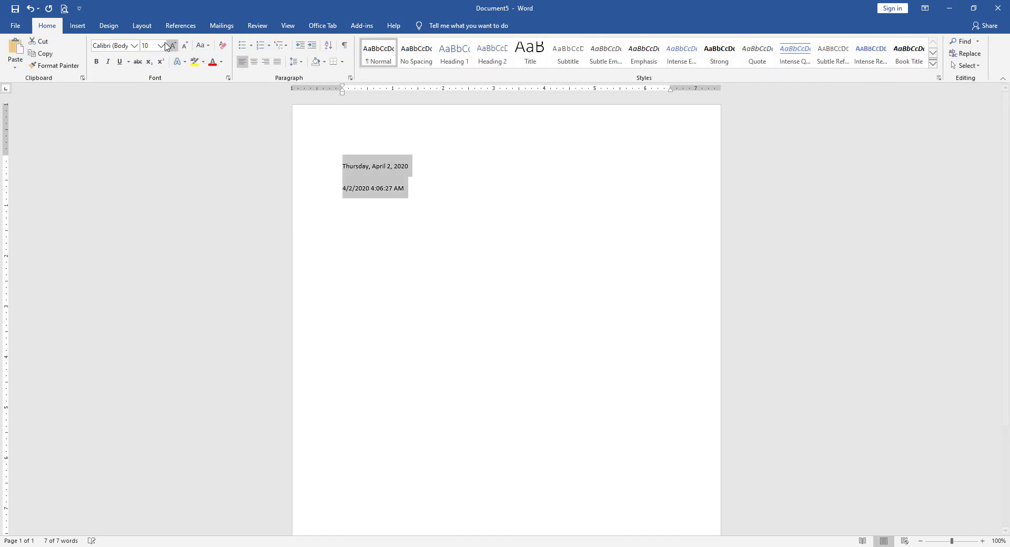
key("ctrl+shift+period")
key("ctrl+shift+period")
key("ctrl+shift+period")
key("ctrl+shift+period")
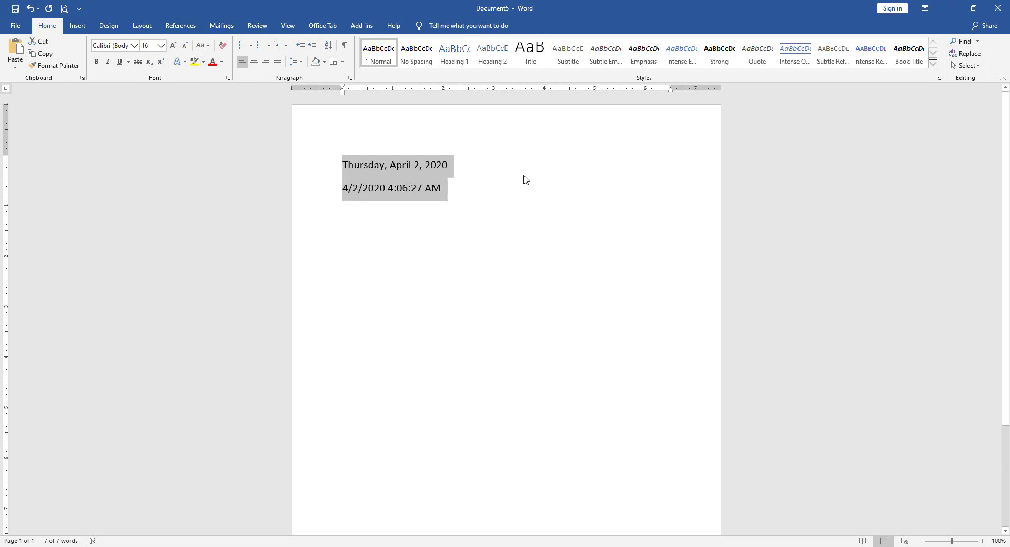
left_click(472, 202)
left_click(77, 25)
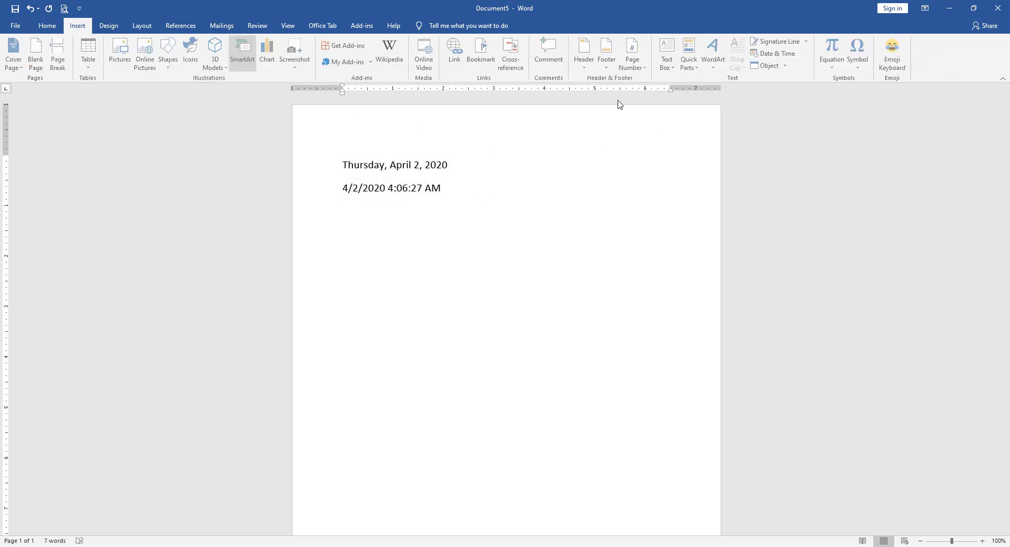
- Insert Quotes.docx from the Desktop using Object > Text from File
left_click(787, 66)
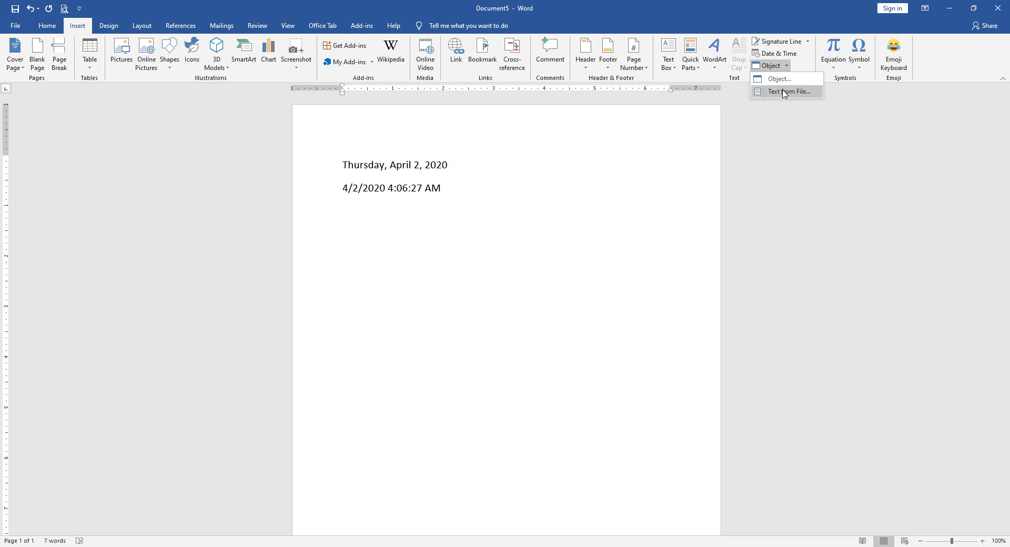
left_click(784, 92)
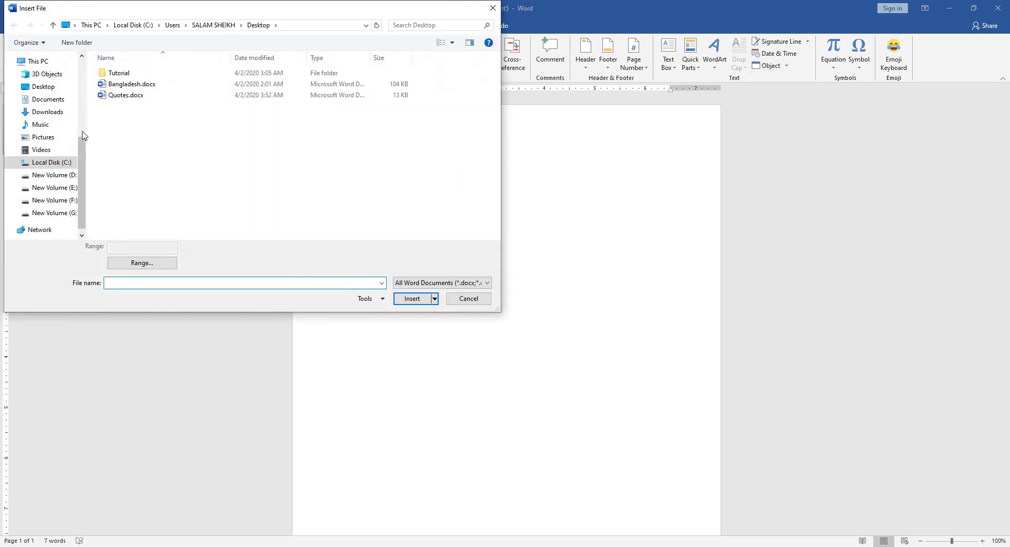
left_click(39, 89)
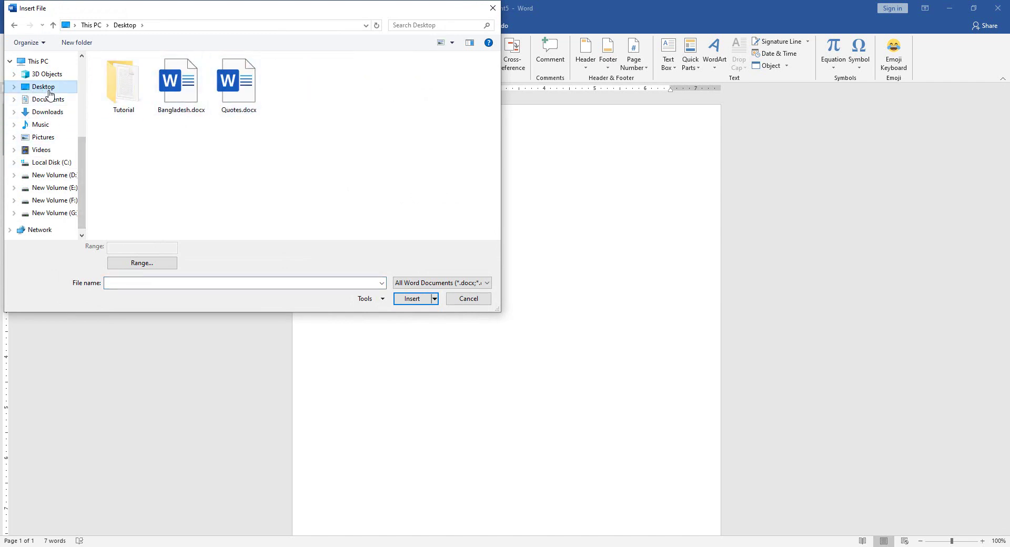
left_click(244, 93)
left_click(412, 299)
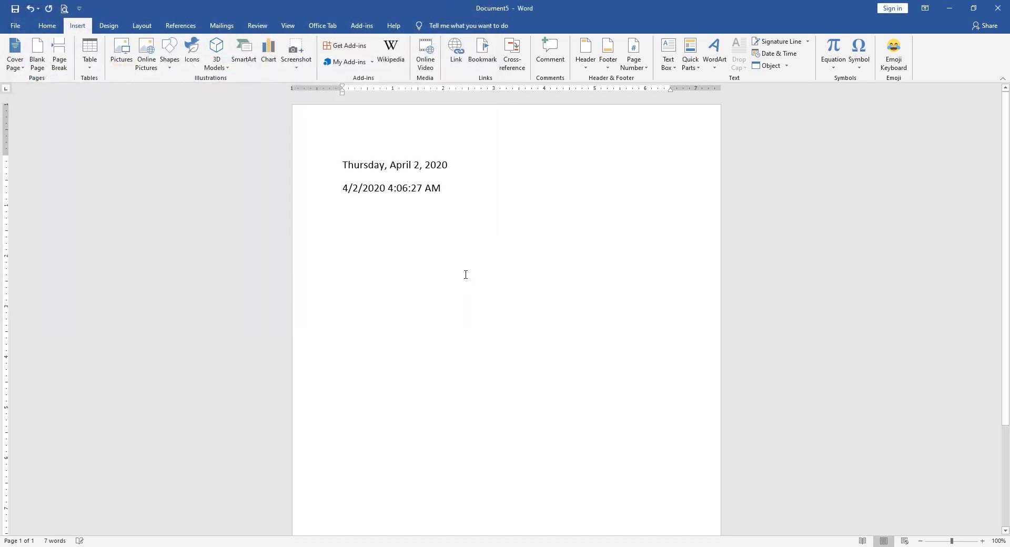
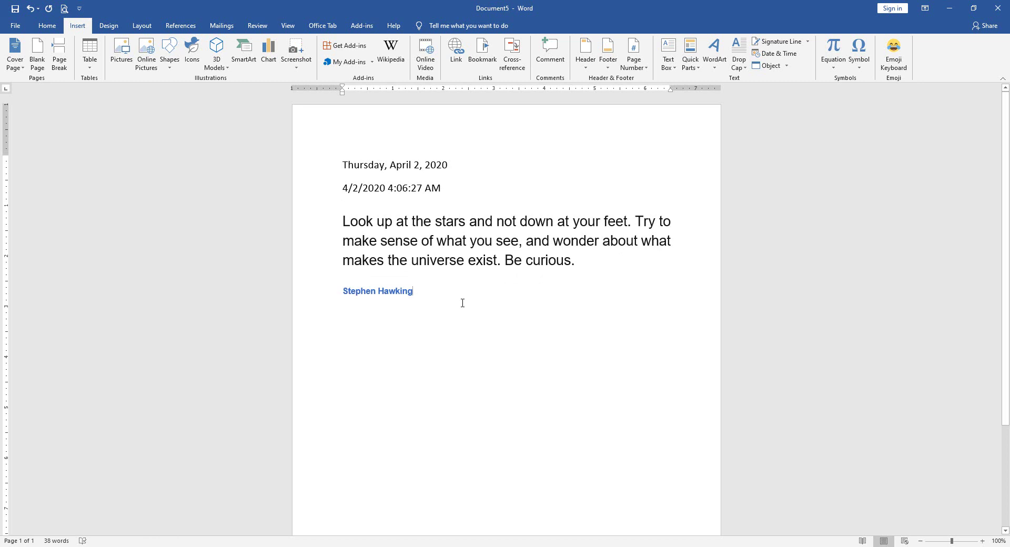
- Add a new empty paragraph after the Stephen Hawking quote line
left_click(450, 298)
key("Return")
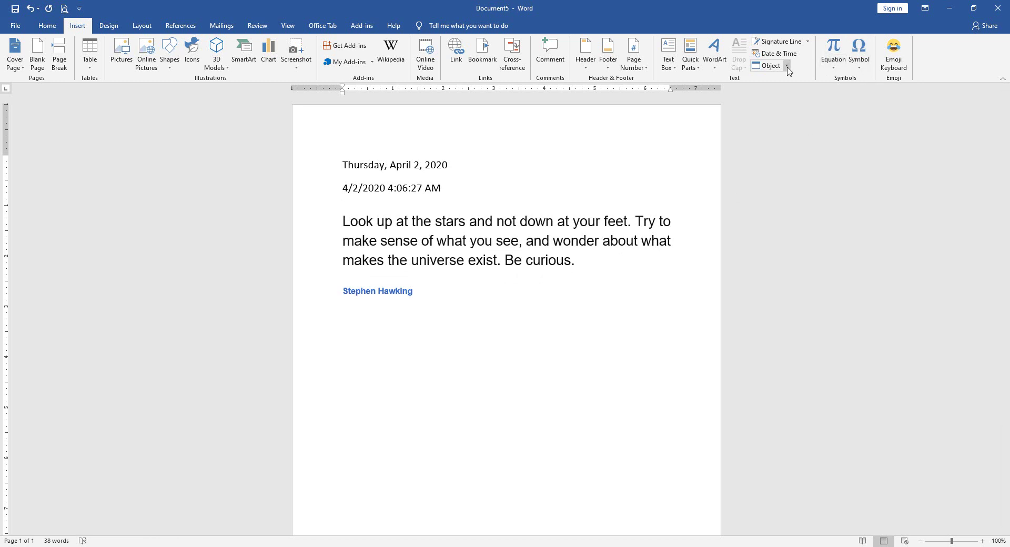
- Pick Bangladesh.docx in the Object dialog's Create from File tab and insert it
left_click(788, 66)
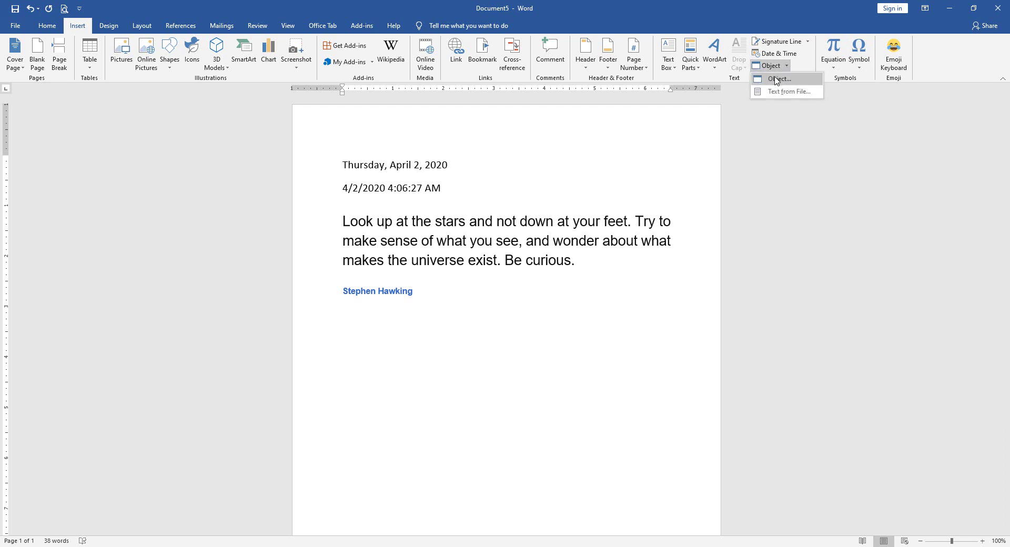
left_click(790, 90)
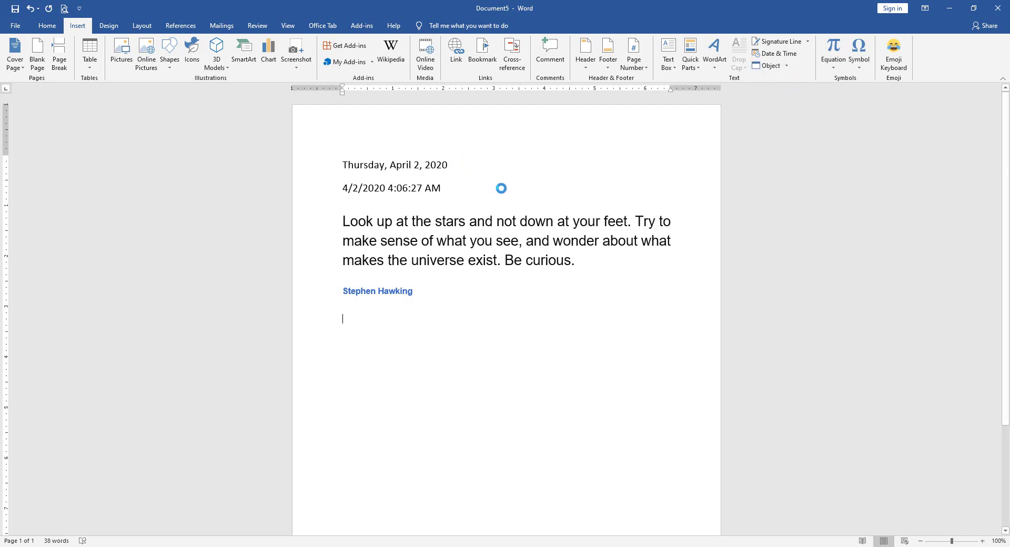
left_click(438, 202)
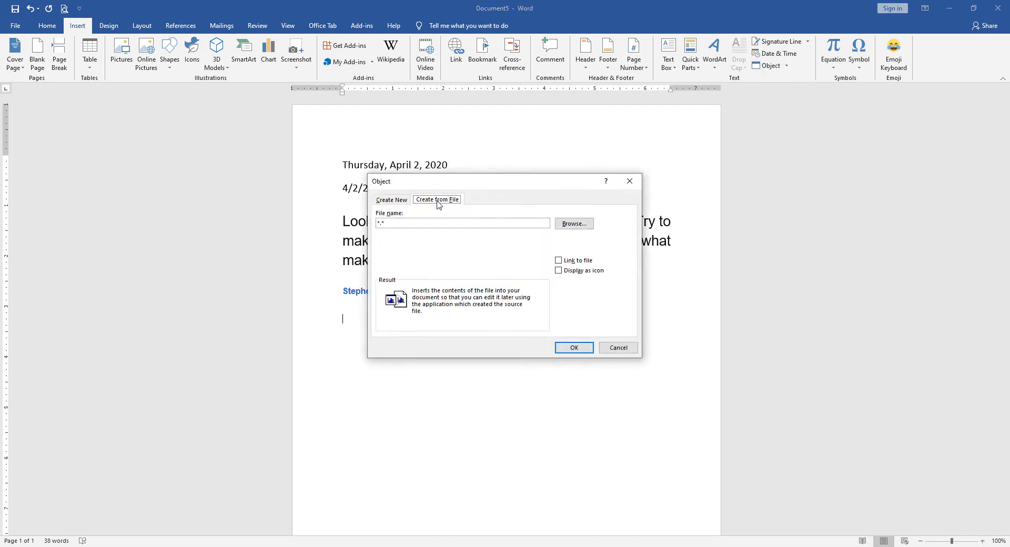
left_click(573, 224)
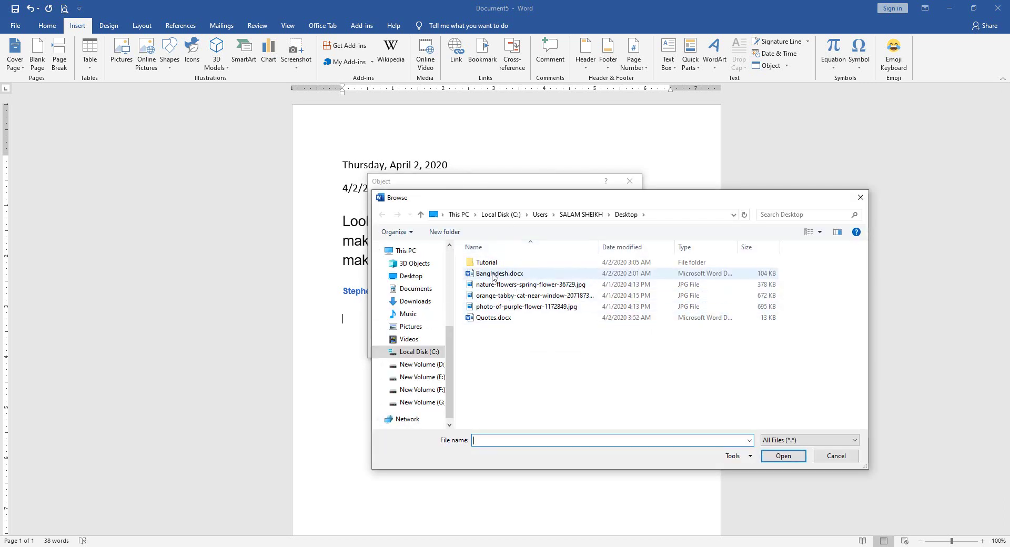
left_click(493, 275)
left_click(781, 458)
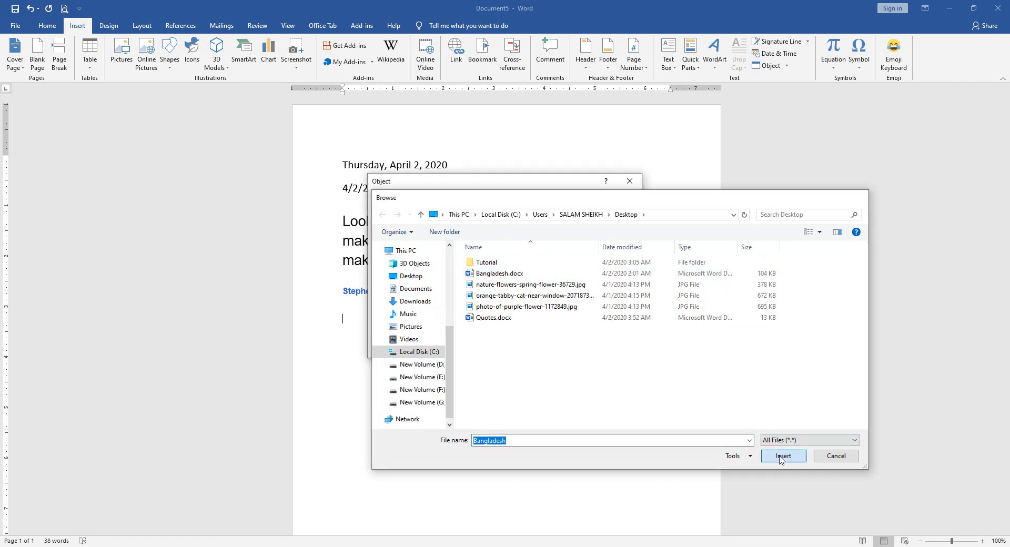
left_click(574, 347)
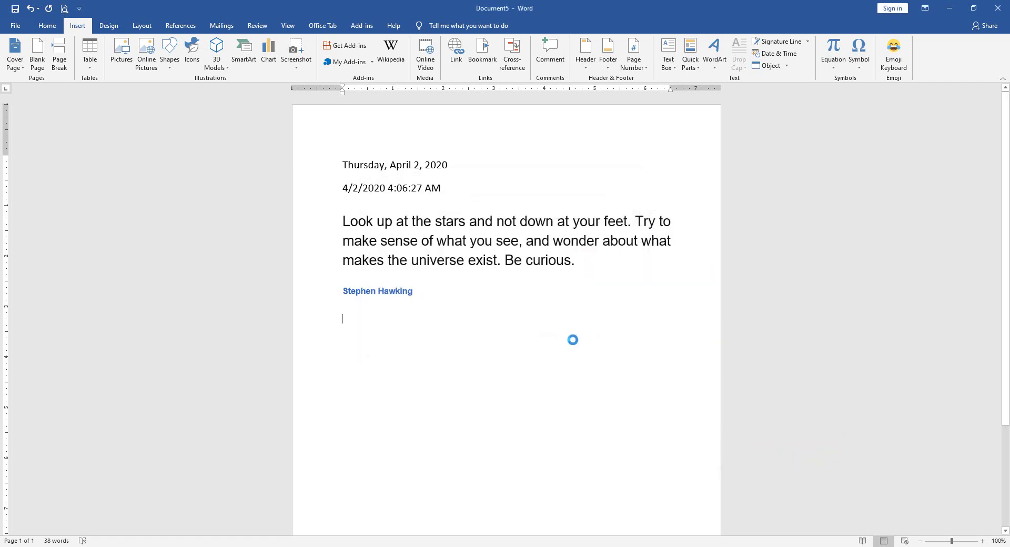
- Open the embedded Bangladesh object for editing in its own Word window
scroll(438, 279, "up", 2)
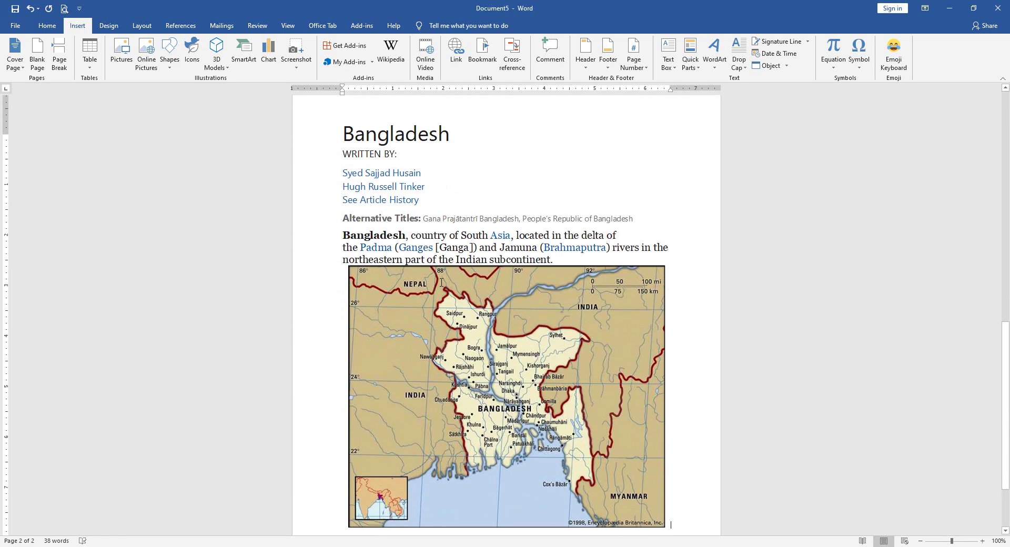
left_click(403, 230)
scroll(392, 304, "down", 5)
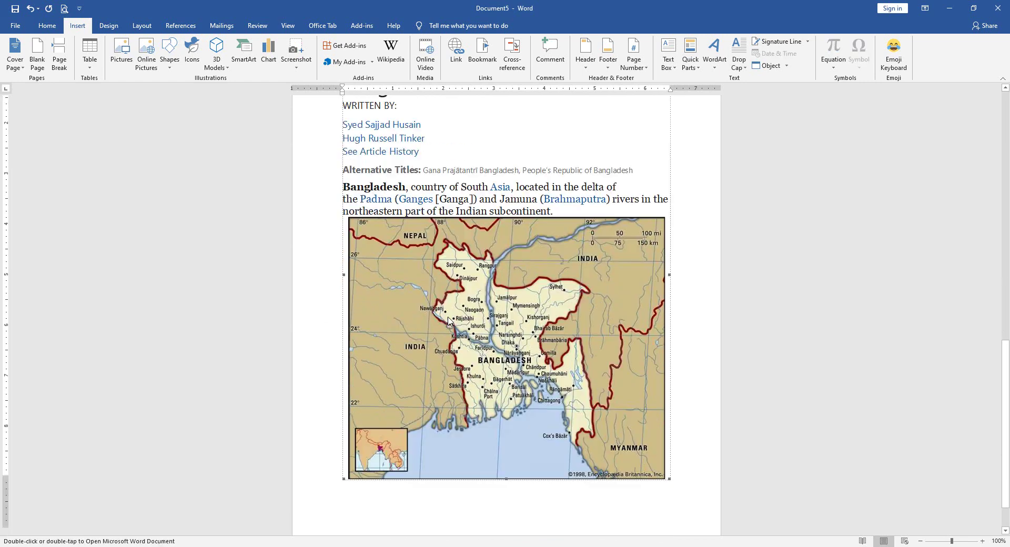
scroll(391, 303, "up", 4)
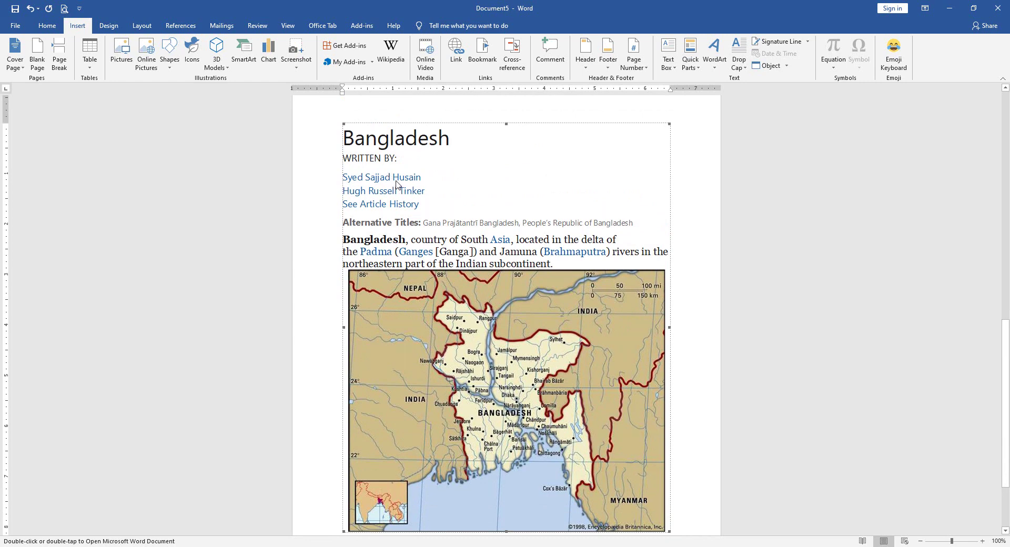
double_click(395, 206)
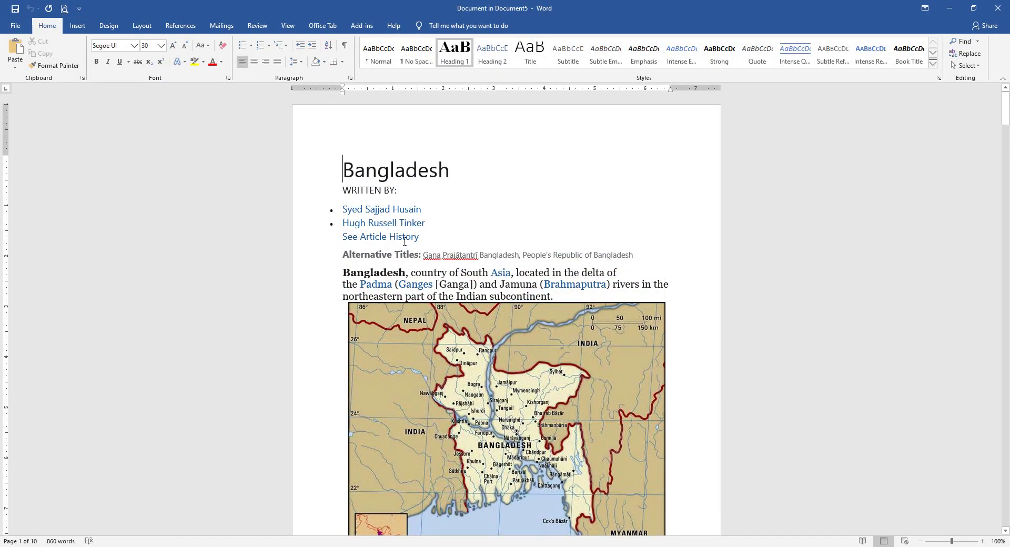
scroll(450, 320, "down", 15)
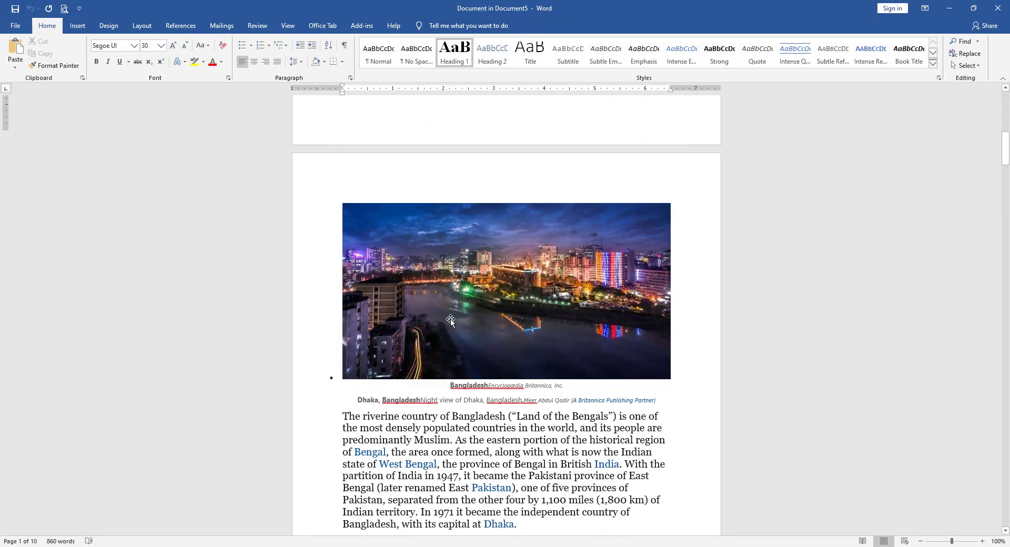
scroll(451, 320, "down", 3)
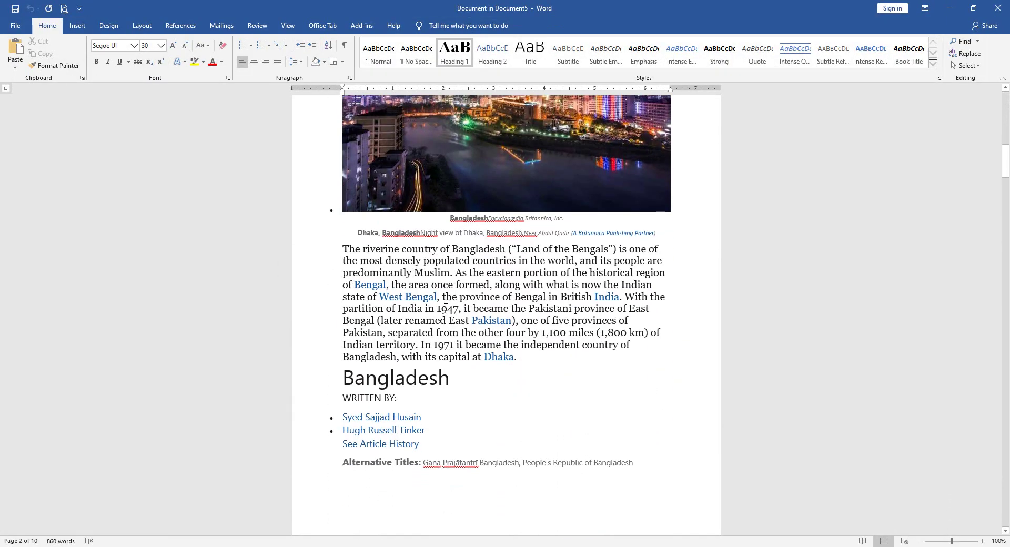
left_click(1000, 10)
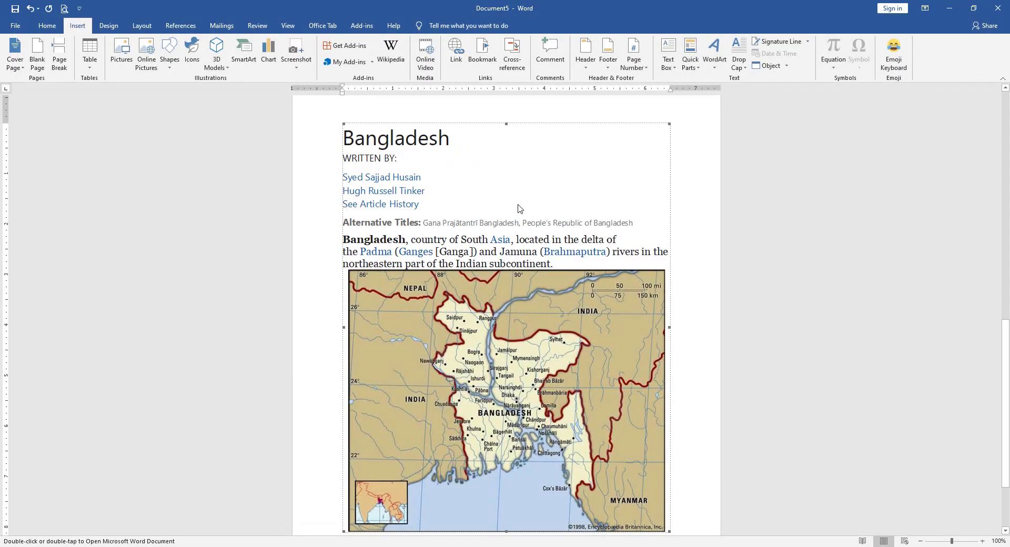